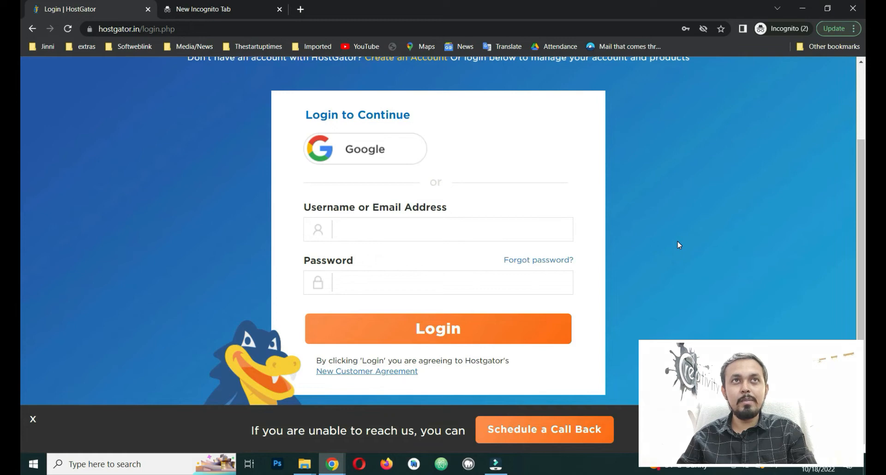
# Step: Sign in to HostGator with the saved Chrome login and open Manage Orders > List/Search Orders
pyautogui.click(416, 233)
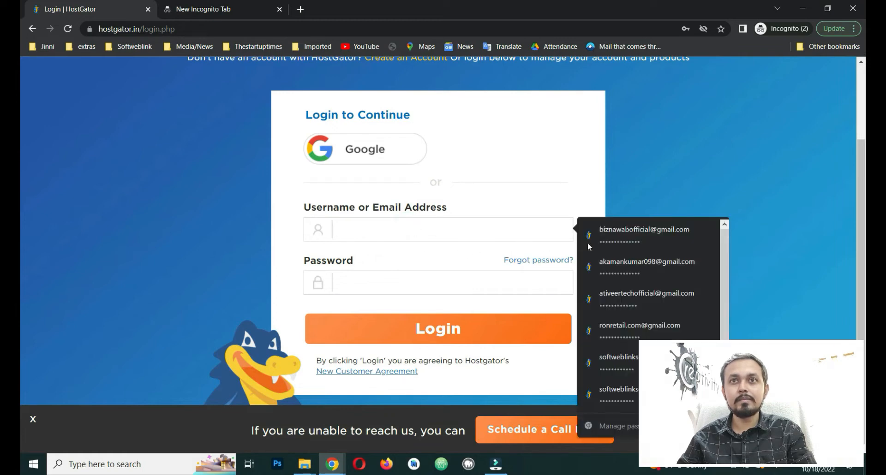
pyautogui.click(611, 227)
pyautogui.click(451, 327)
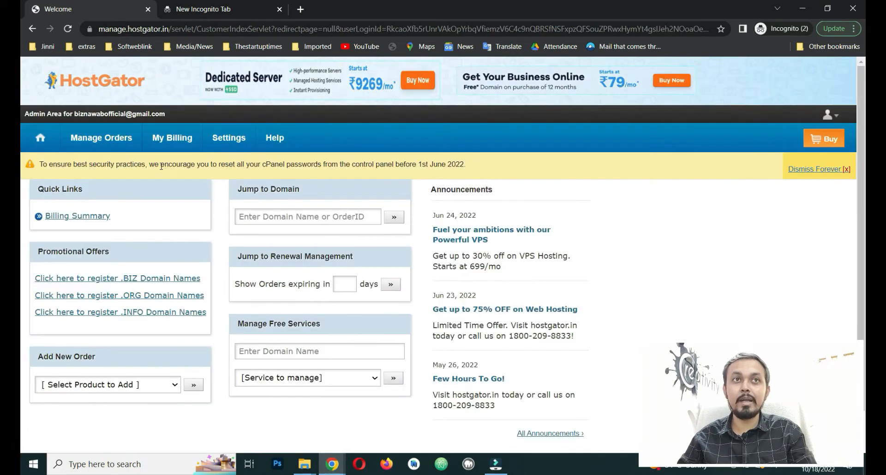
pyautogui.moveTo(91, 143)
pyautogui.click(91, 168)
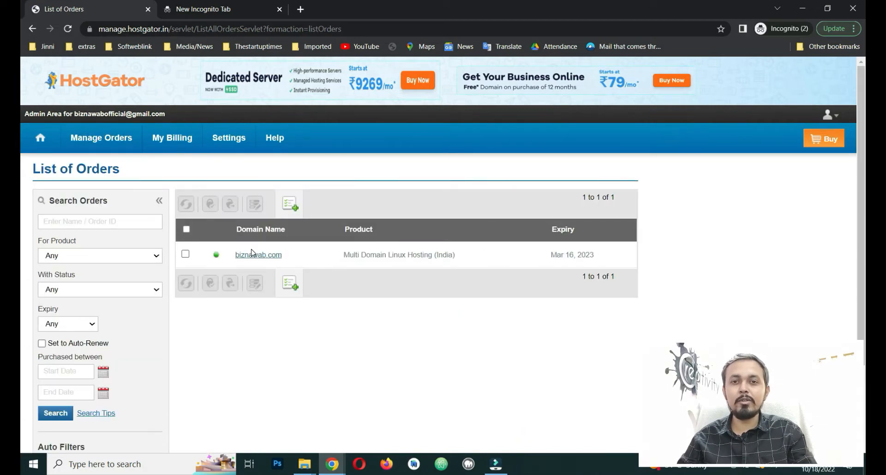
# Step: Open the biznawab.com order and launch its web hosting control panel via Manage Web Hosting
pyautogui.click(273, 259)
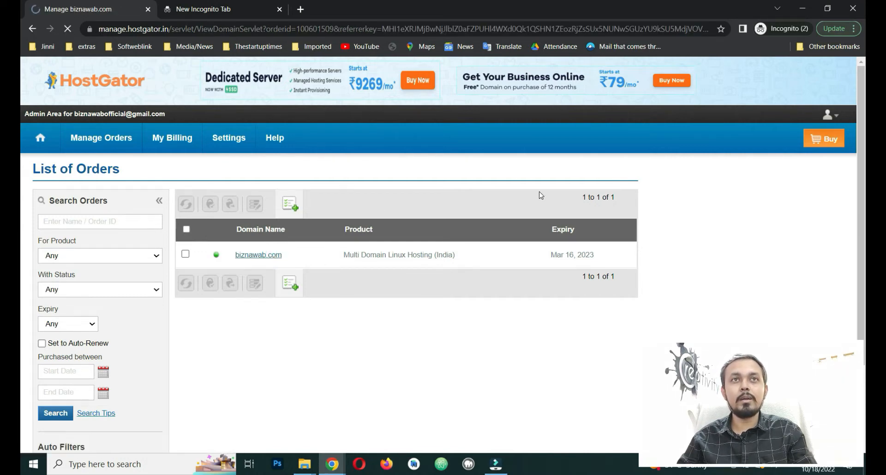
pyautogui.scroll(-10, 416, 236)
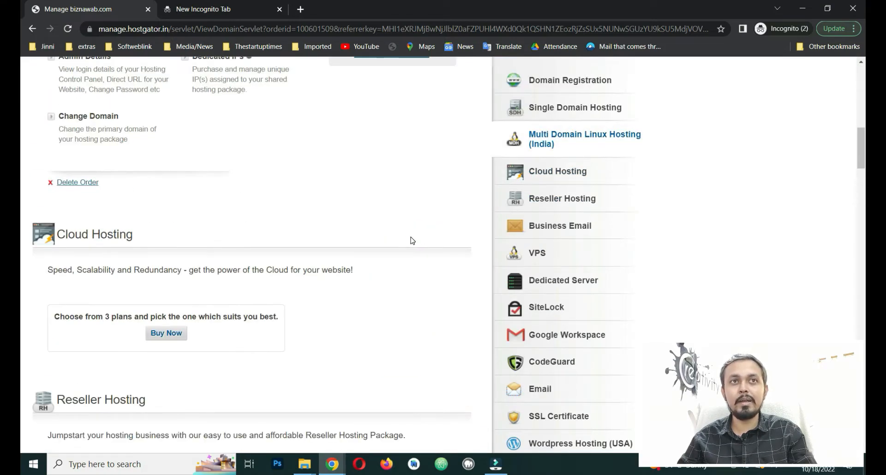
pyautogui.scroll(5, 411, 239)
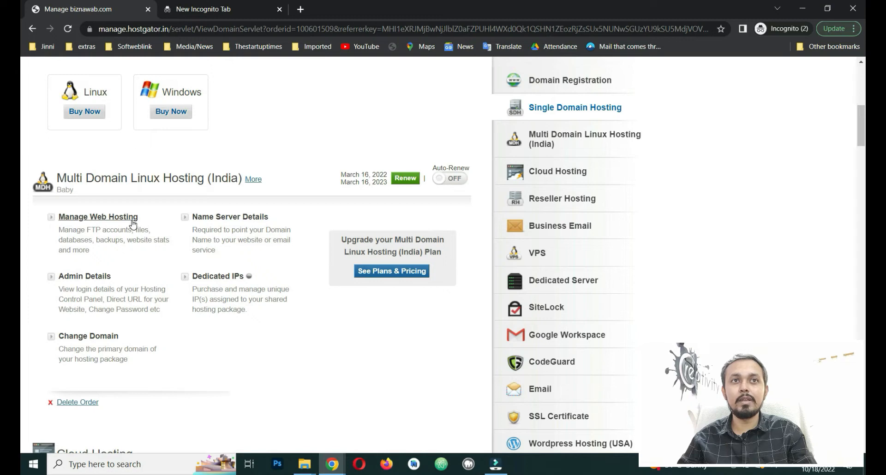
pyautogui.click(115, 218)
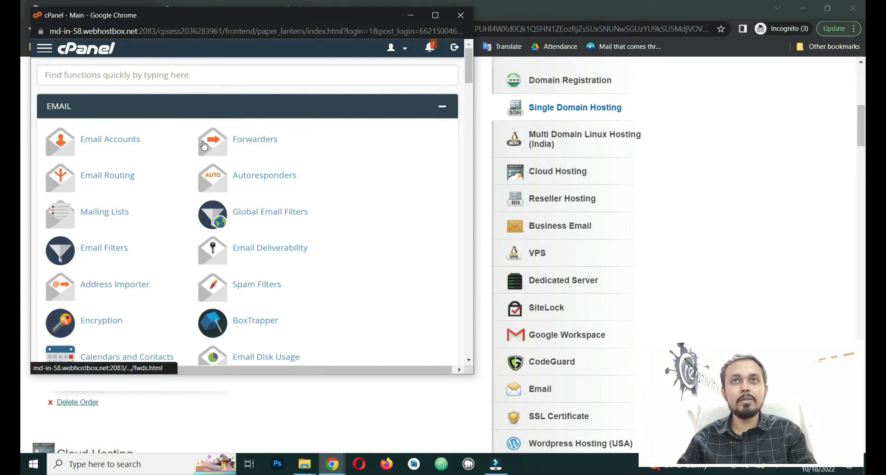
# Step: Open File Manager from the cPanel popup, close the spare tab, and return to cPanel home
pyautogui.scroll(-5, 134, 196)
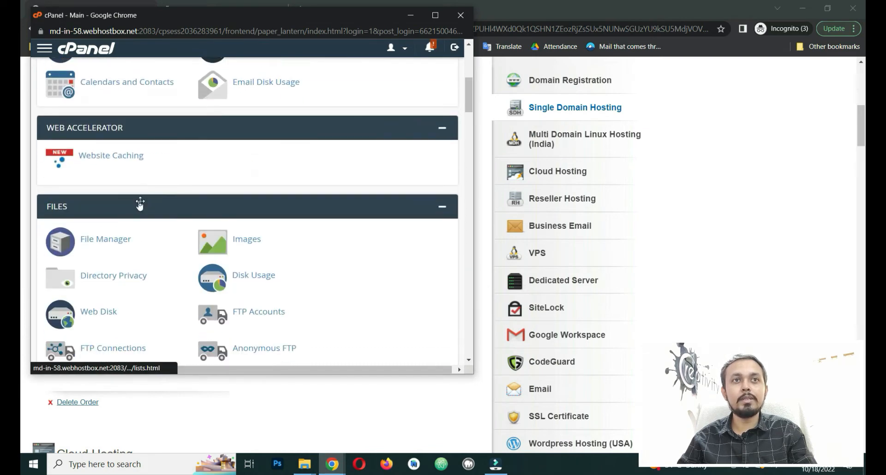
pyautogui.click(117, 240)
pyautogui.click(276, 13)
pyautogui.click(276, 13)
pyautogui.click(46, 72)
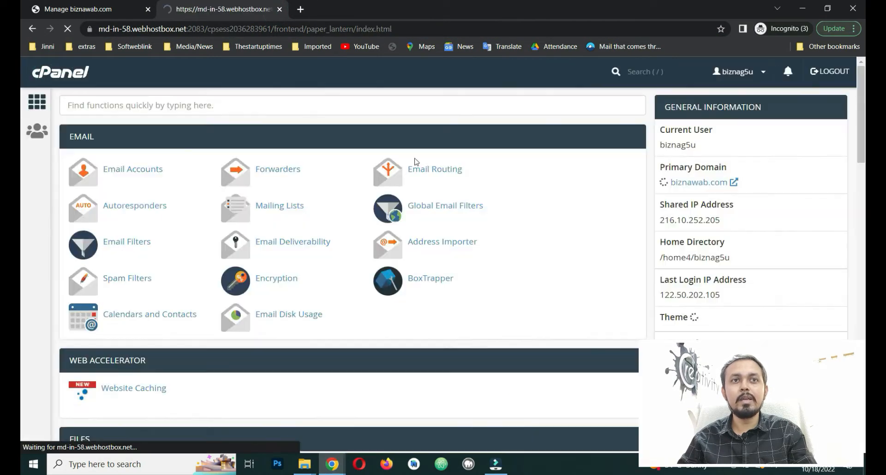
# Step: Open the cPanel SSL/TLS page in a new browser tab
pyautogui.scroll(-15, 445, 199)
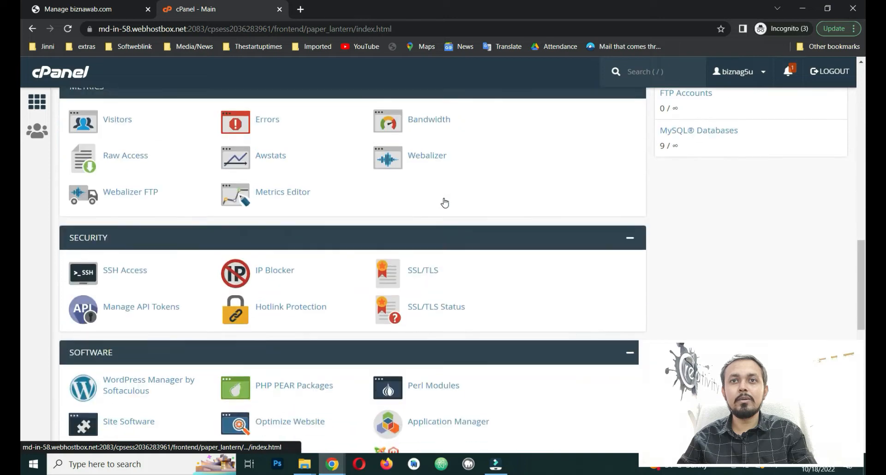
pyautogui.scroll(2, 445, 203)
pyautogui.scroll(-7, 441, 198)
pyautogui.scroll(4, 435, 199)
pyautogui.rightClick(423, 218)
pyautogui.click(464, 226)
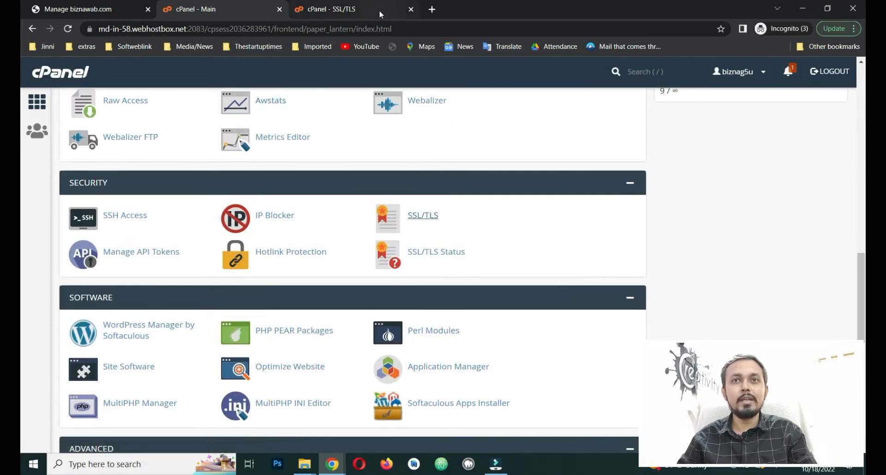
# Step: Open WordPress Manager by Softaculous and scroll to the installations list showing nobleindianews.in
pyautogui.scroll(-1, 358, 258)
pyautogui.scroll(-2, 358, 258)
pyautogui.click(90, 226)
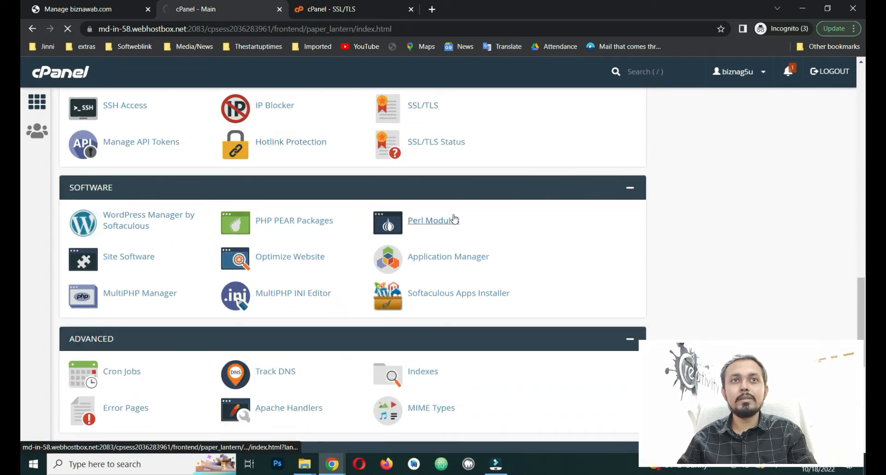
pyautogui.scroll(-3, 574, 200)
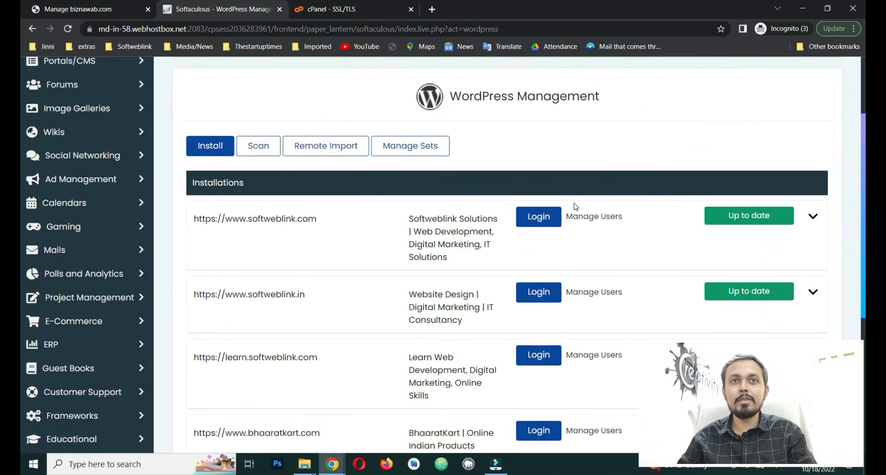
pyautogui.scroll(-6, 573, 204)
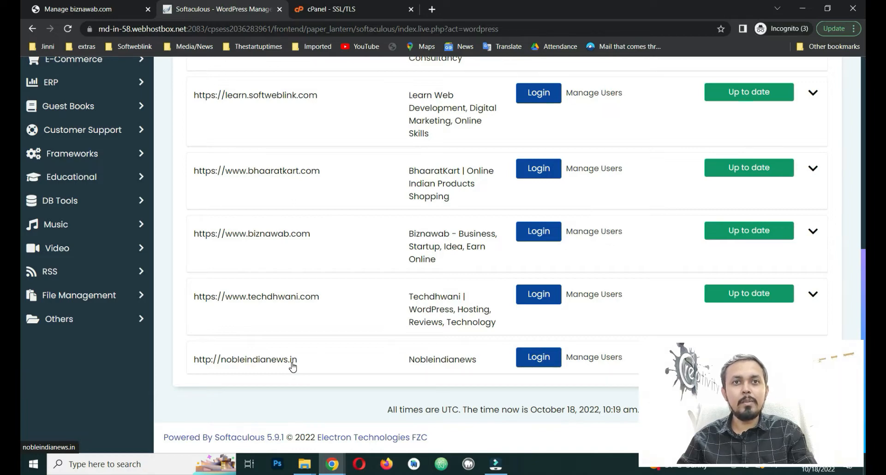
# Step: Open nobleindianews.in, confirm it shows 'Not secure', then go back to the cPanel SSL/TLS tab
pyautogui.click(212, 364)
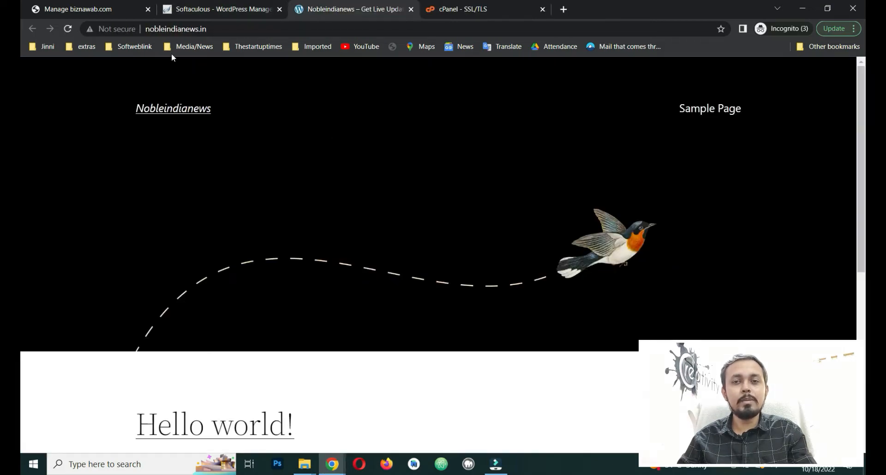
pyautogui.doubleClick(282, 30)
pyautogui.doubleClick(316, 30)
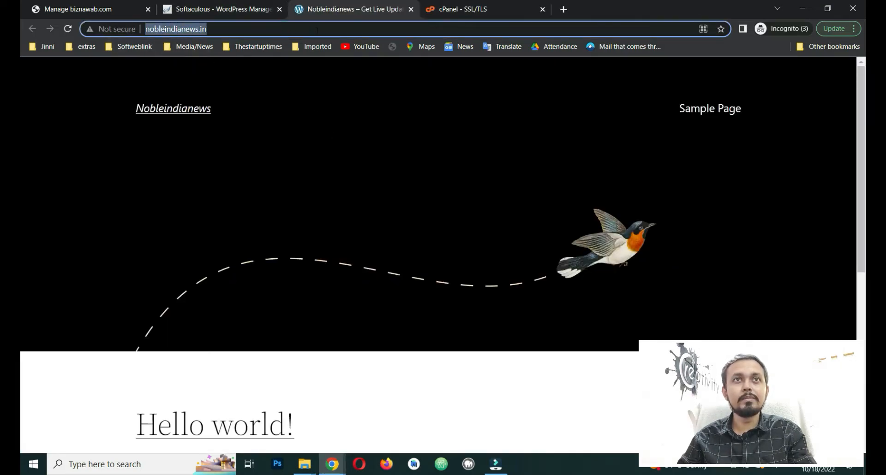
pyautogui.click(316, 30)
pyautogui.hotkey('ctrl', 'c')
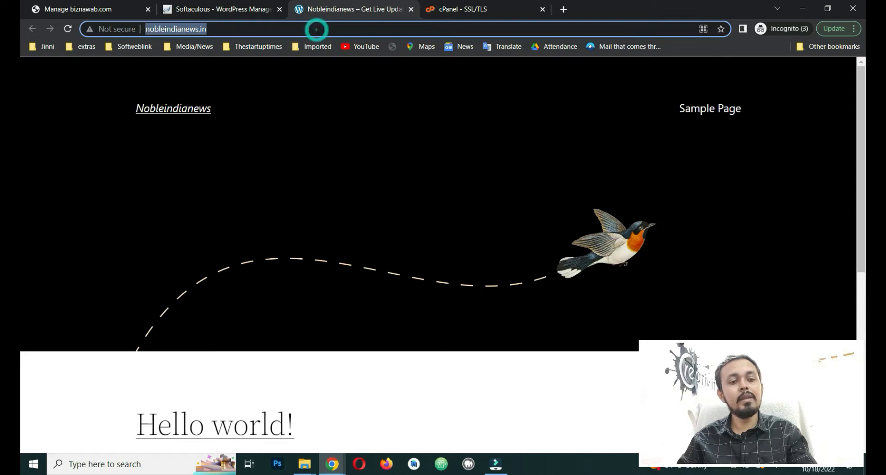
pyautogui.click(570, 9)
pyautogui.hotkey('ctrl', 'v')
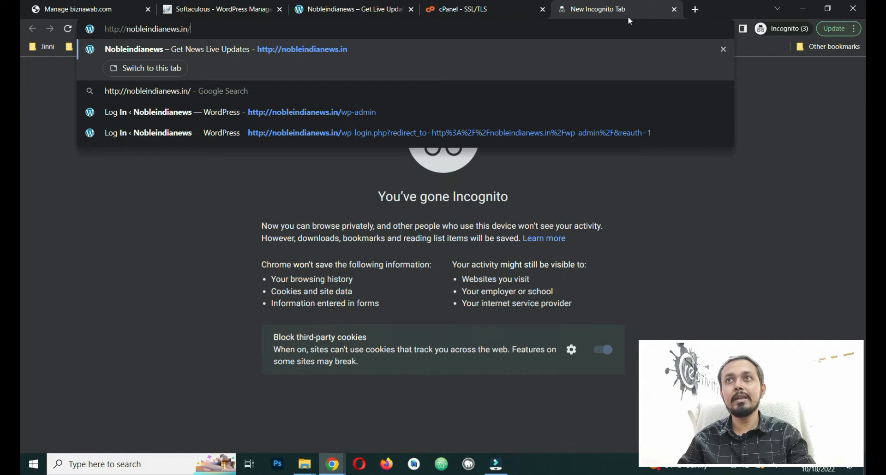
pyautogui.click(674, 10)
pyautogui.click(466, 10)
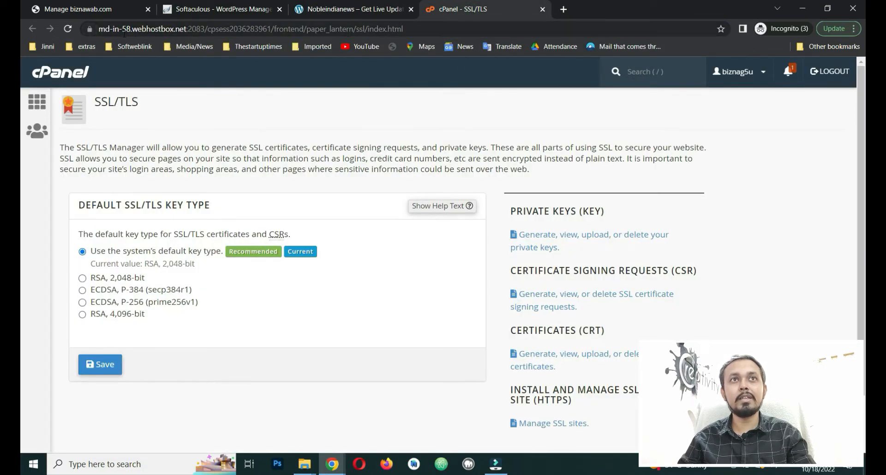
# Step: Inspect the cPanel page's SSL certificate details from the address-bar lock icon
pyautogui.click(90, 28)
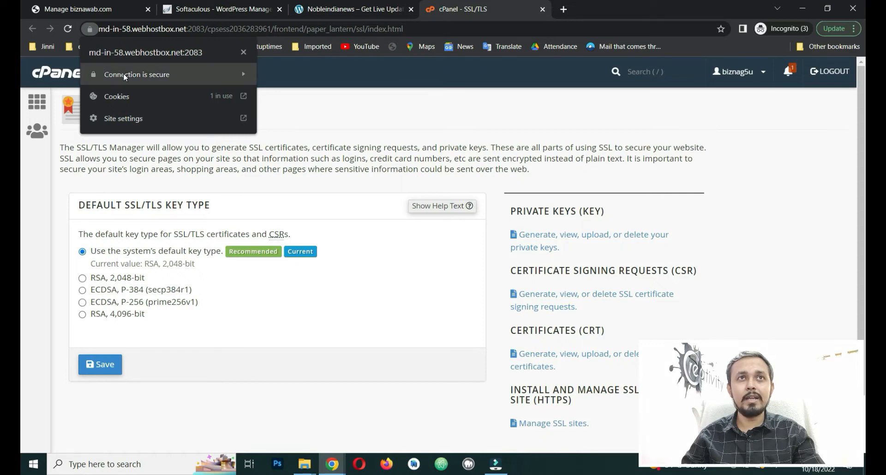
pyautogui.click(183, 77)
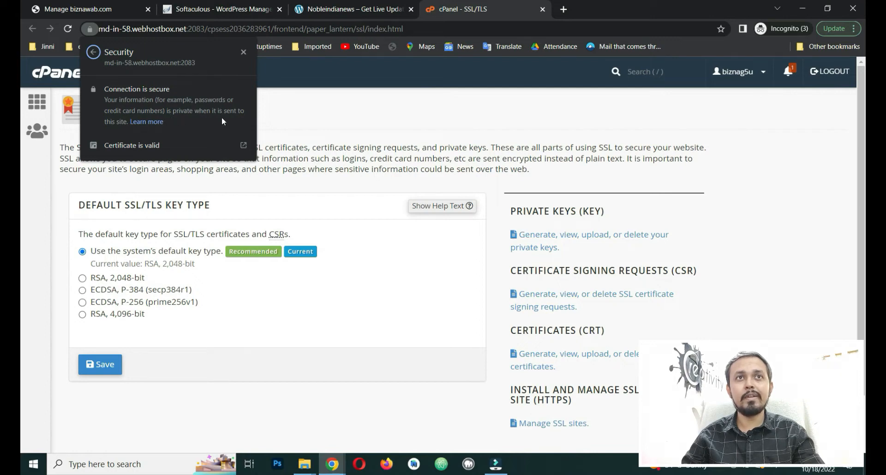
pyautogui.click(132, 147)
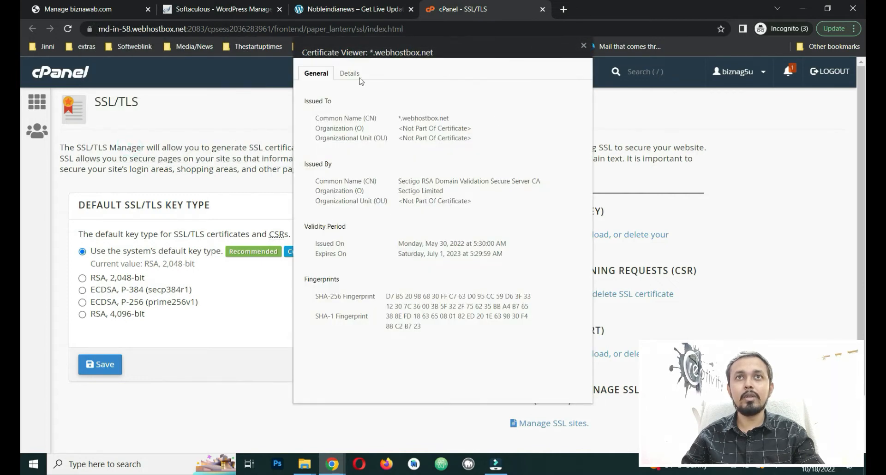
pyautogui.click(583, 46)
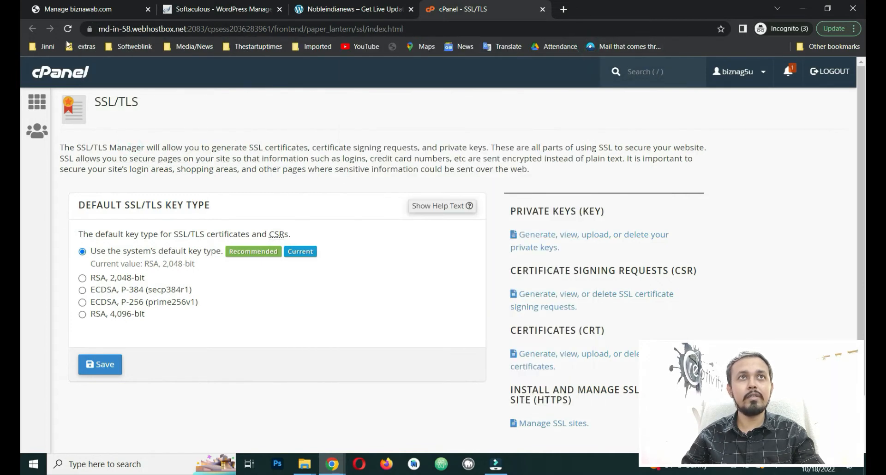
# Step: Check the HostGator page's connection info and review the nobleindianews.in and WordPress tabs
pyautogui.click(80, 5)
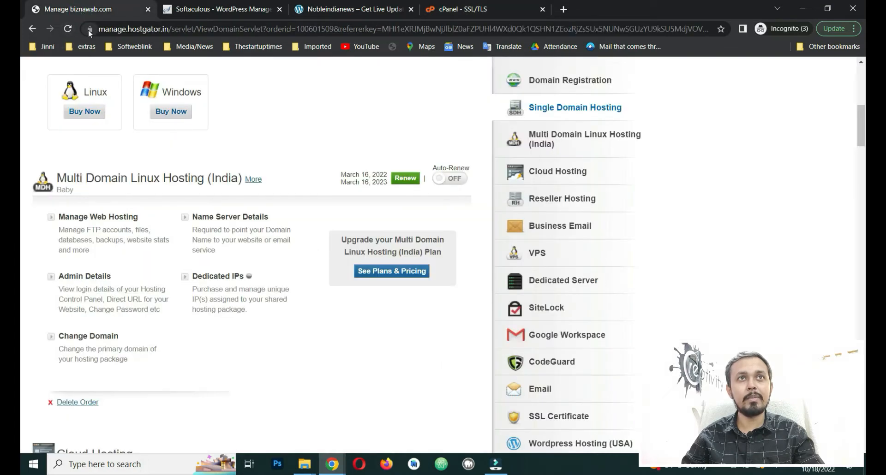
pyautogui.click(90, 29)
pyautogui.click(335, 81)
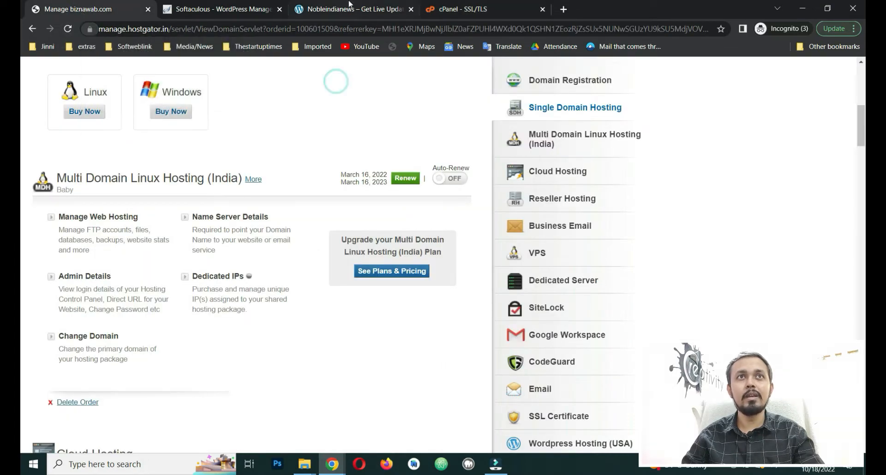
pyautogui.click(349, 5)
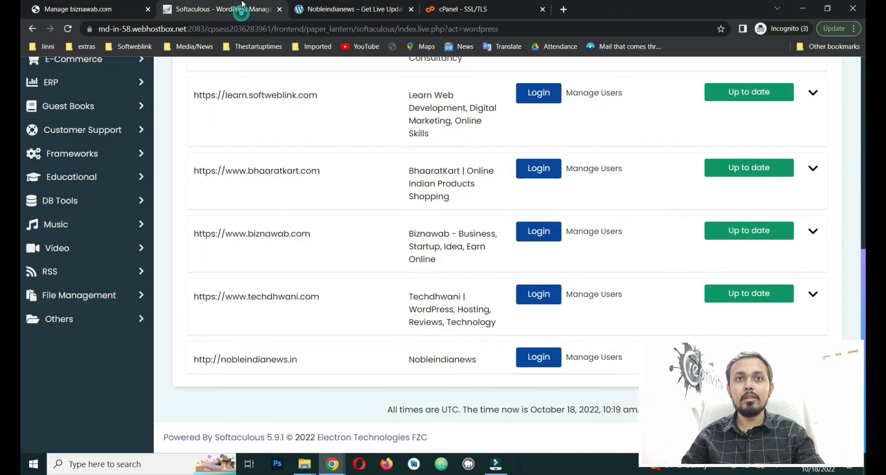
pyautogui.click(233, 8)
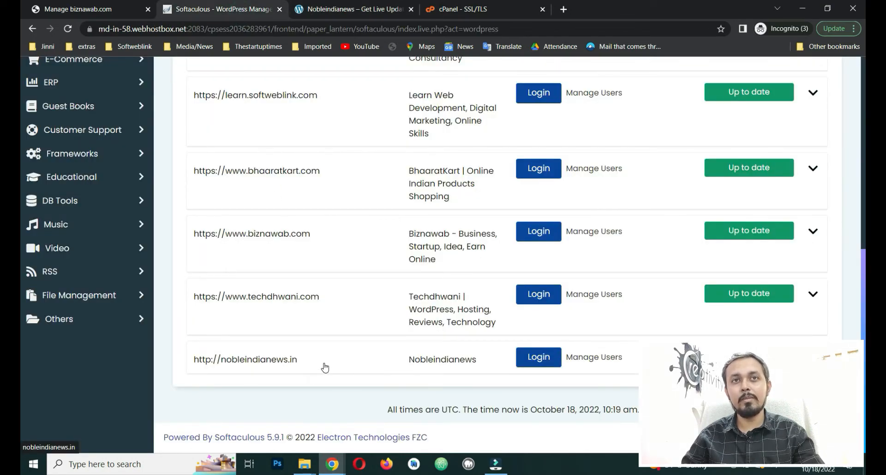
pyautogui.scroll(8, 325, 366)
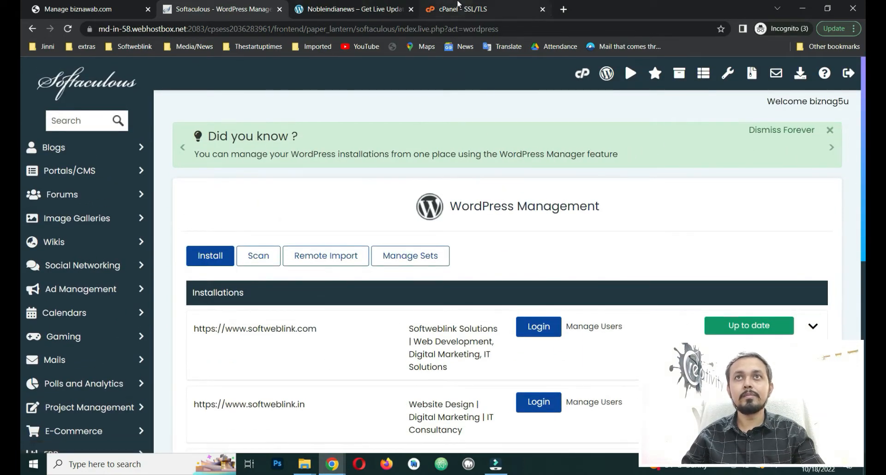
# Step: On the cPanel SSL/TLS page, open 'Manage SSL sites.'
pyautogui.click(514, 3)
pyautogui.scroll(-1, 434, 313)
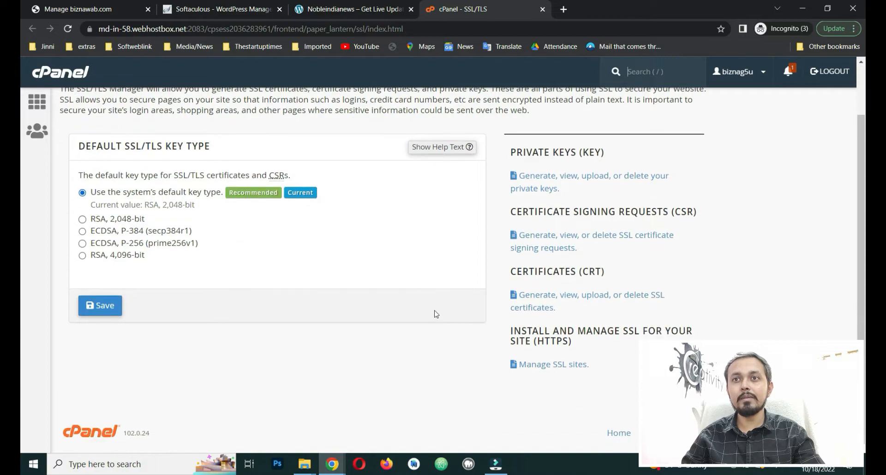
pyautogui.click(562, 366)
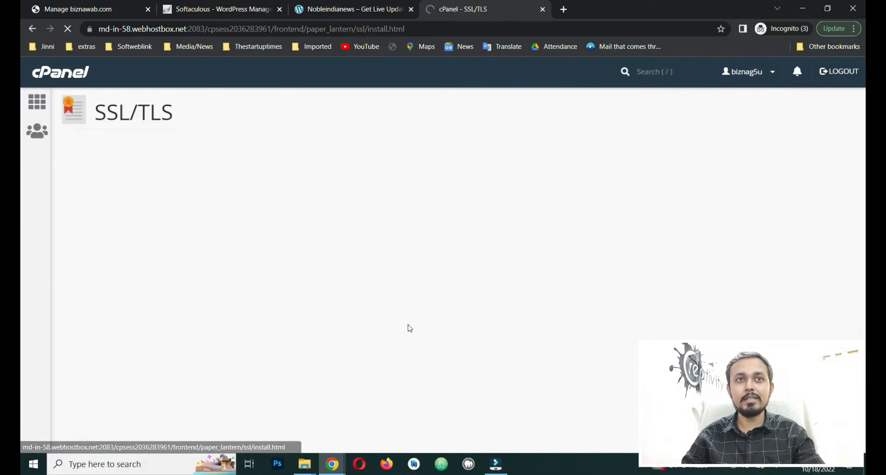
# Step: Select nobleindianews.in from the Domain dropdown in Install an SSL Website
pyautogui.scroll(-6, 491, 319)
pyautogui.scroll(6, 327, 265)
pyautogui.scroll(-15, 275, 314)
pyautogui.scroll(-8, 275, 317)
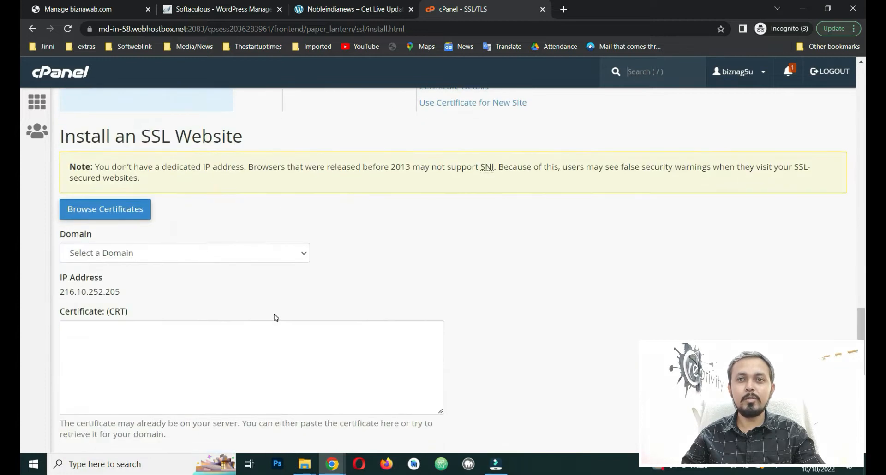
pyautogui.scroll(-2, 408, 250)
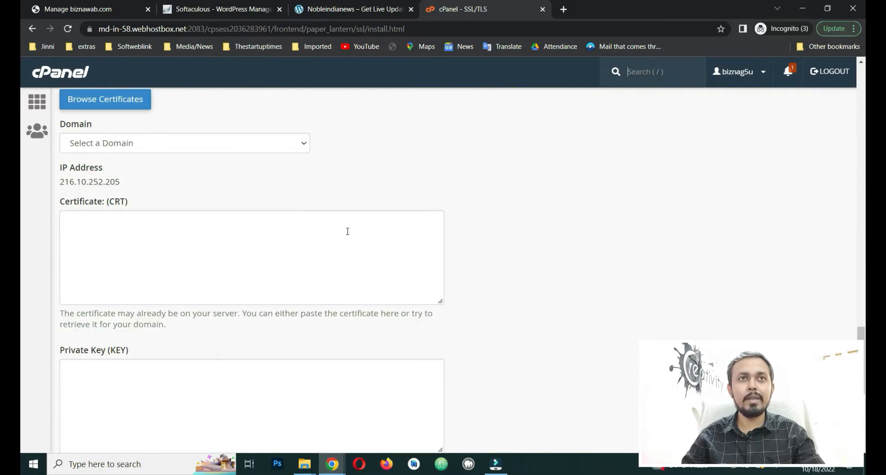
pyautogui.click(192, 146)
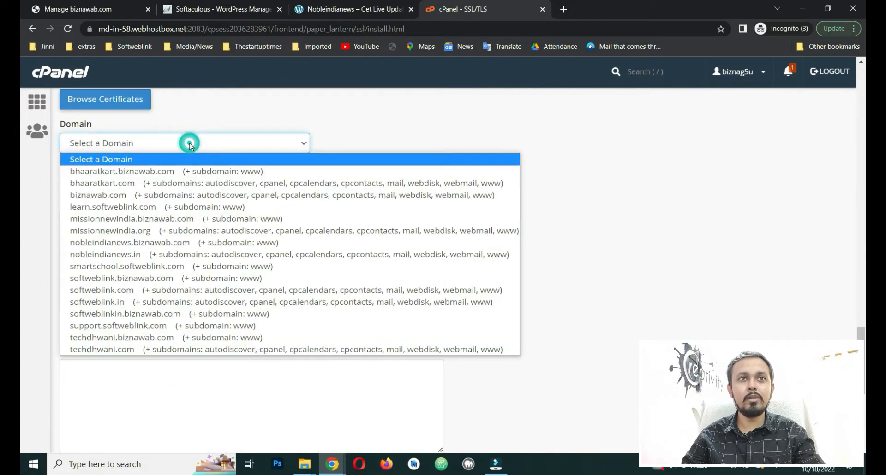
pyautogui.click(142, 257)
# Step: Point out the empty Certificate (CRT) and Private Key (KEY) fields that need filling
pyautogui.scroll(-1, 711, 168)
pyautogui.scroll(-1, 711, 168)
pyautogui.moveTo(109, 153); pyautogui.dragTo(138, 151)
pyautogui.click(158, 147)
pyautogui.moveTo(136, 291); pyautogui.dragTo(89, 298)
pyautogui.click(189, 292)
pyautogui.scroll(-3, 200, 293)
pyautogui.moveTo(251, 281); pyautogui.dragTo(179, 281)
pyautogui.scroll(10, 255, 289)
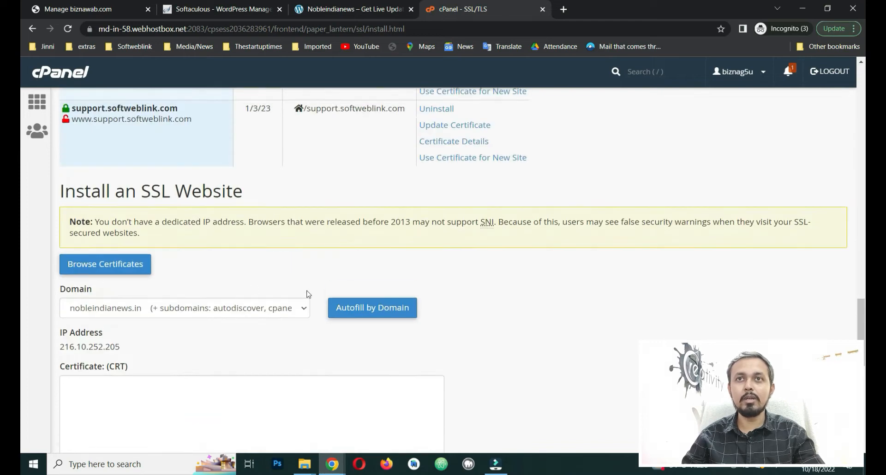
# Step: Search Google for 'zerossl' in a new incognito tab, open zerossl.com, and choose Get Free SSL
pyautogui.click(564, 9)
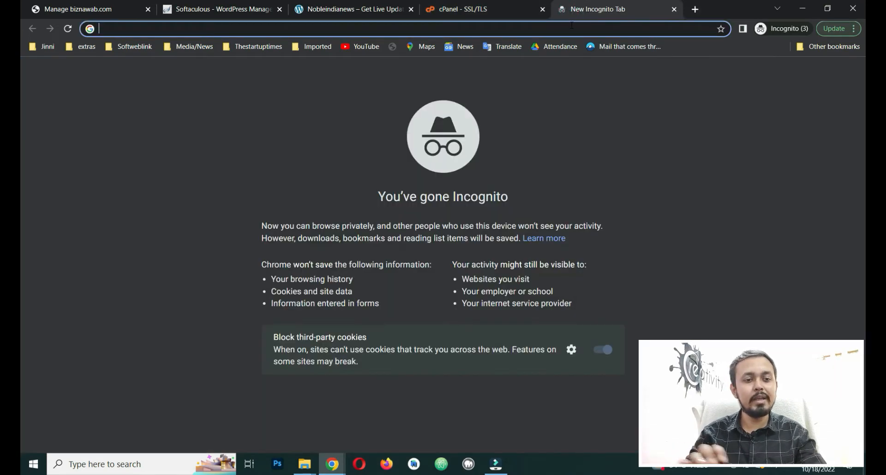
pyautogui.write('zero')
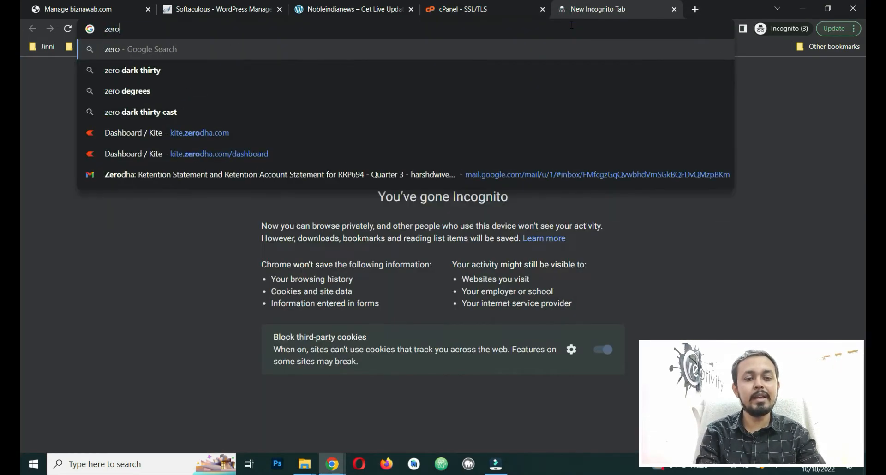
pyautogui.write('ssl')
pyautogui.press('Return')
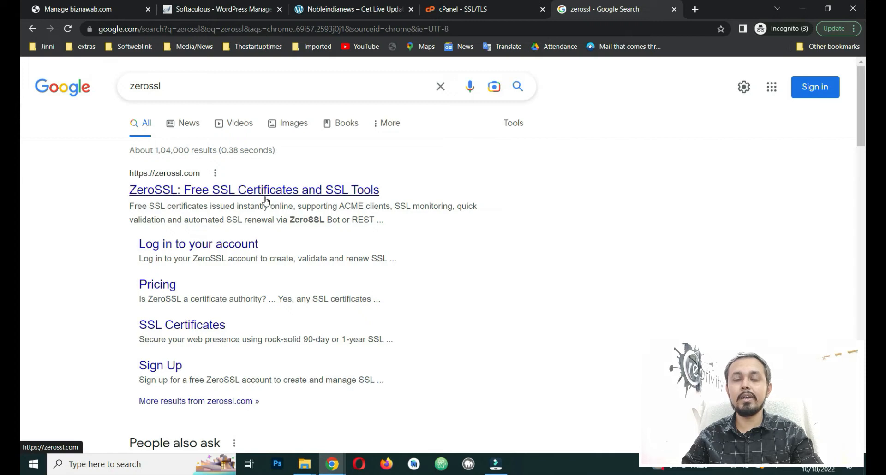
pyautogui.click(344, 199)
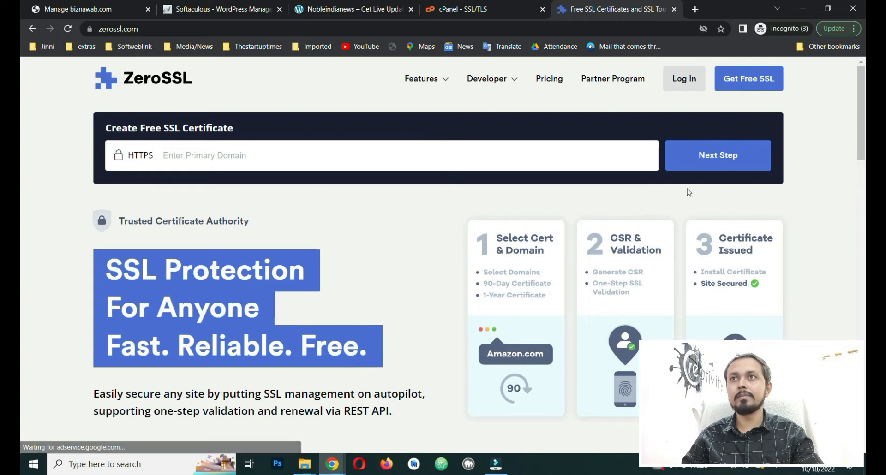
pyautogui.click(751, 88)
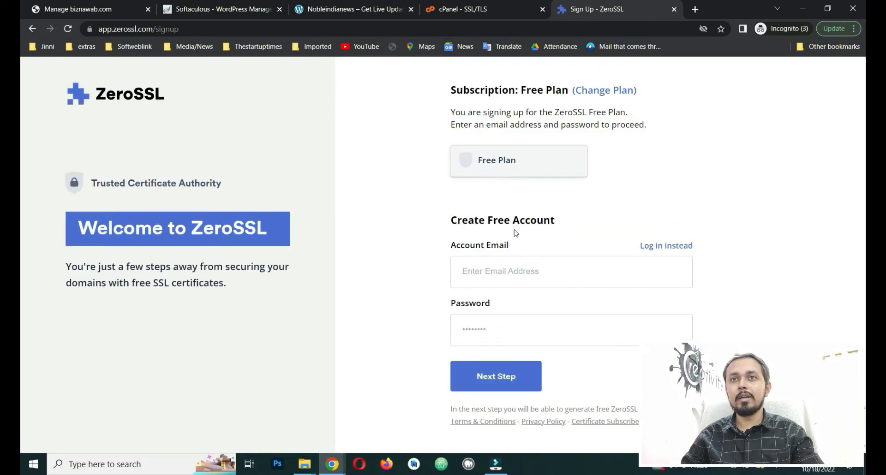
# Step: Enter the account e-mail and a password meeting the 8+ characters, lowercase and uppercase rules, then submit
pyautogui.click(562, 282)
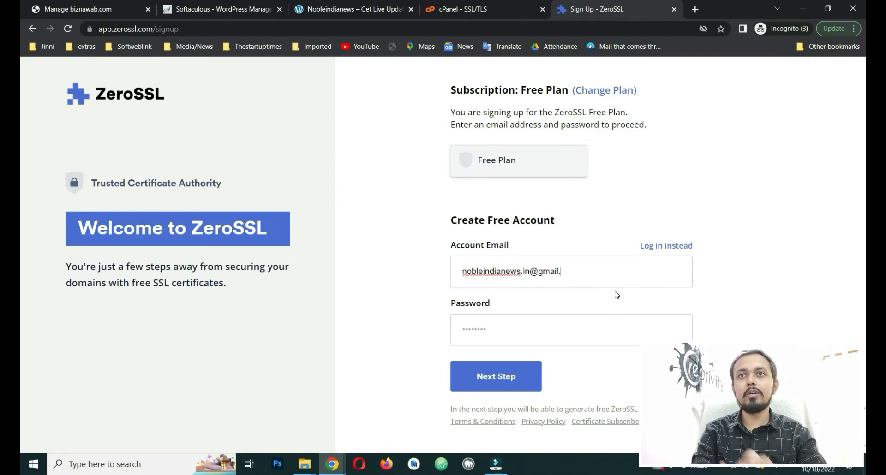
pyautogui.click(512, 339)
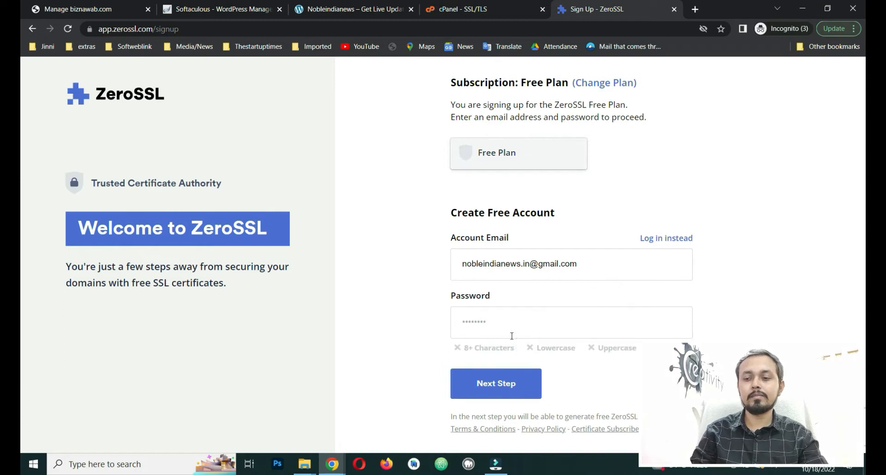
pyautogui.write('abcdefghiJ')
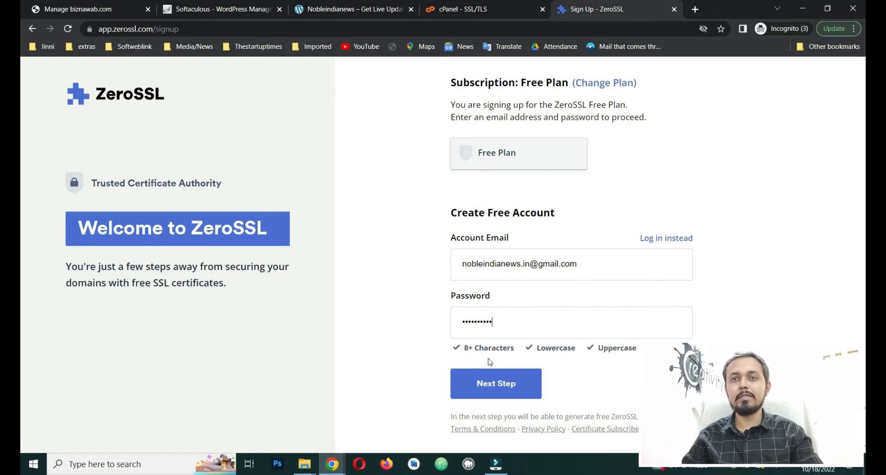
pyautogui.moveTo(462, 348); pyautogui.dragTo(514, 347)
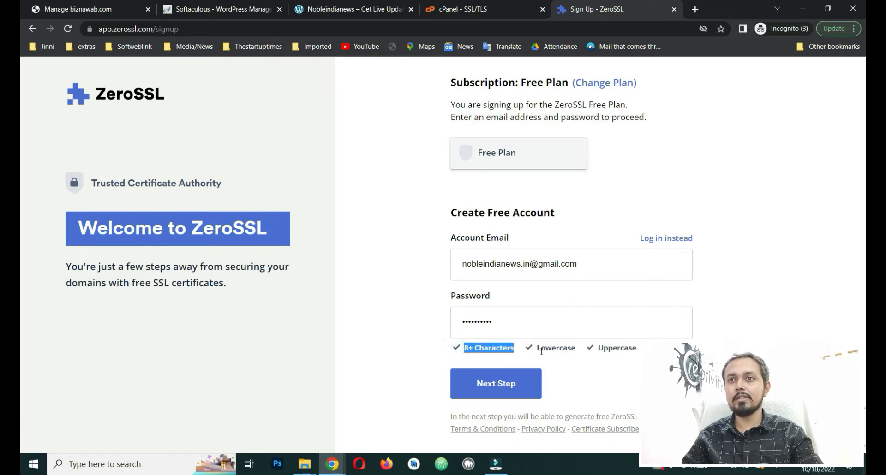
pyautogui.click(556, 351)
pyautogui.click(617, 350)
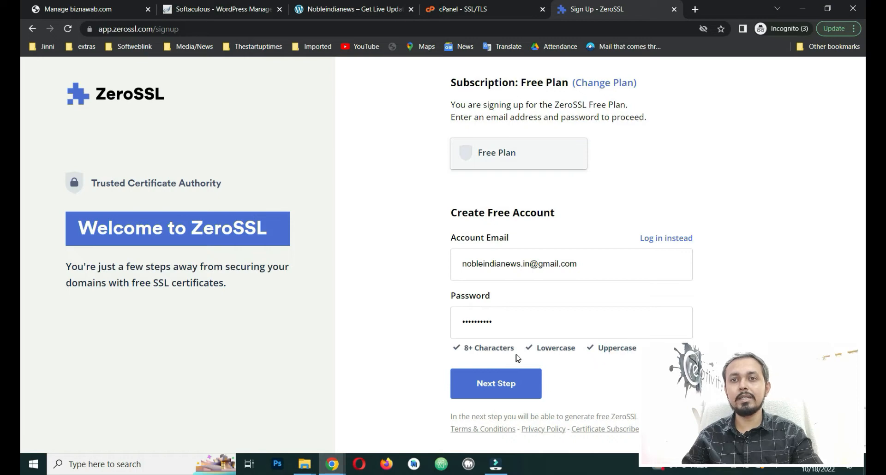
pyautogui.click(516, 386)
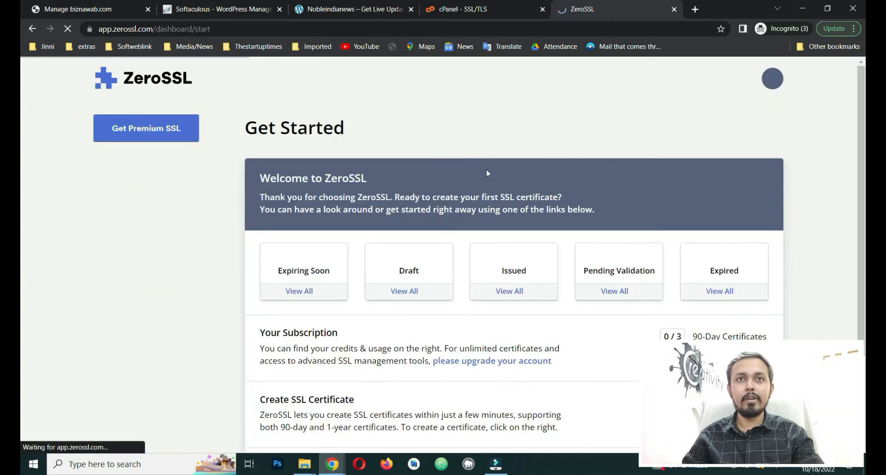
# Step: Point out the Your Subscription usage and Create SSL Certificate sections on the dashboard
pyautogui.scroll(-3, 192, 281)
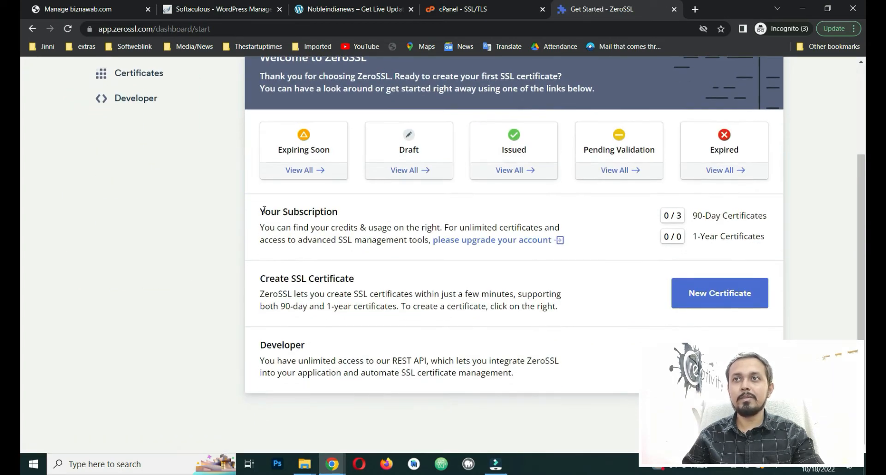
pyautogui.moveTo(260, 212); pyautogui.dragTo(571, 218)
pyautogui.click(691, 217)
pyautogui.moveTo(691, 217); pyautogui.dragTo(767, 221)
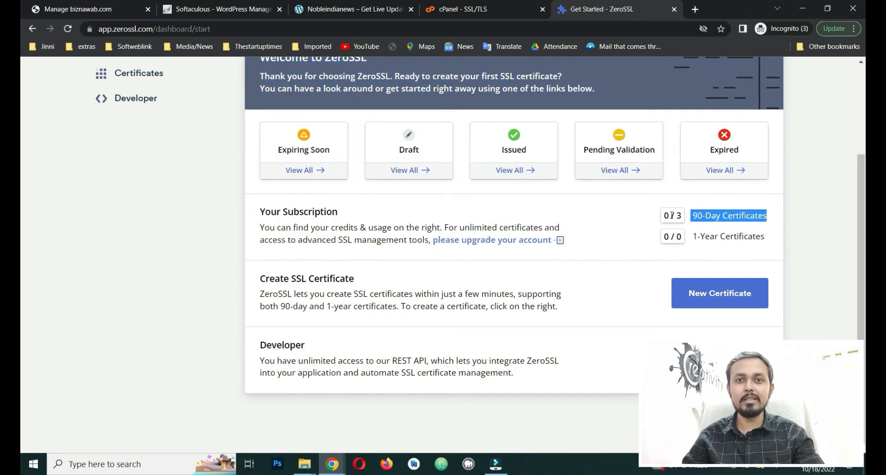
pyautogui.click(804, 219)
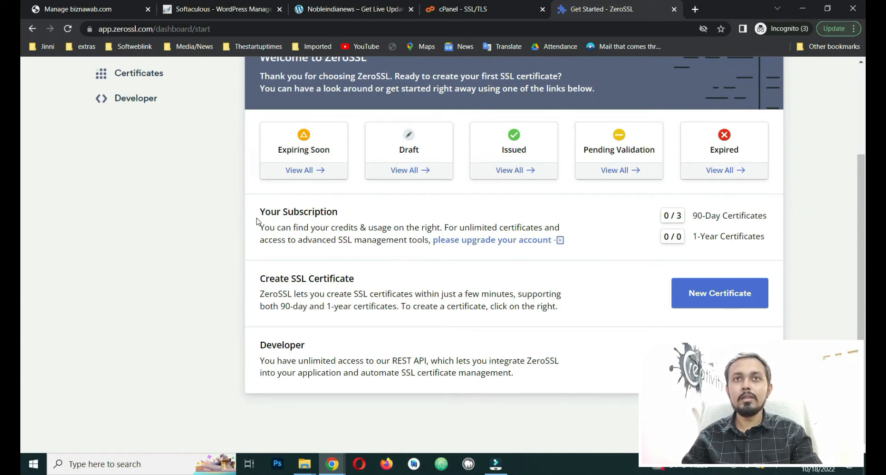
pyautogui.moveTo(255, 215); pyautogui.dragTo(344, 229)
pyautogui.moveTo(252, 279); pyautogui.dragTo(376, 285)
pyautogui.click(377, 287)
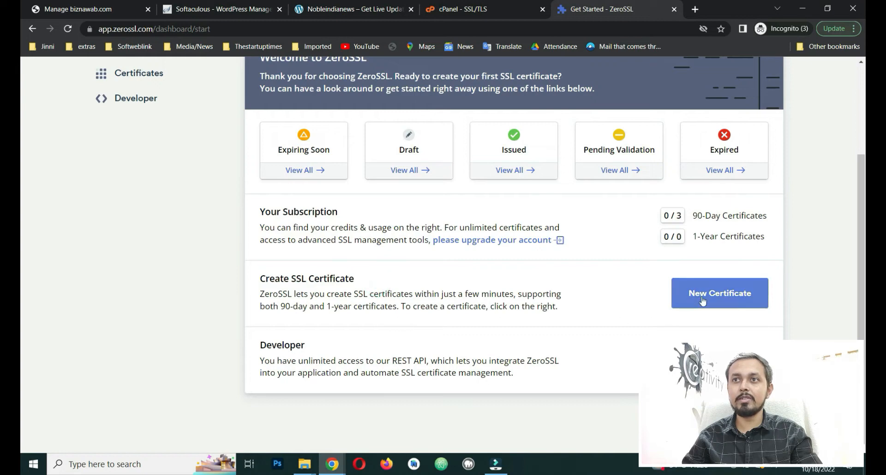
# Step: Start a New Certificate and focus the Enter Domains field
pyautogui.click(724, 293)
pyautogui.scroll(-3, 359, 292)
pyautogui.click(376, 232)
# Step: Copy the nobleindianews.in address from the site tab into the Enter Domains field
pyautogui.click(357, 9)
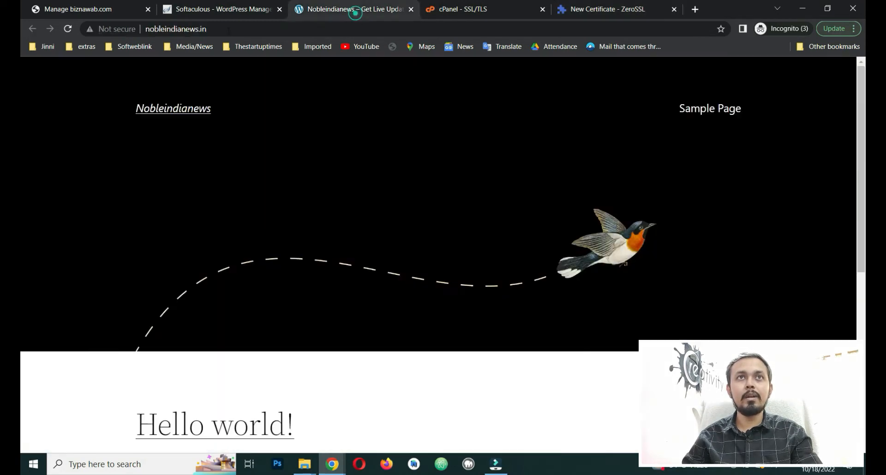
pyautogui.click(149, 29)
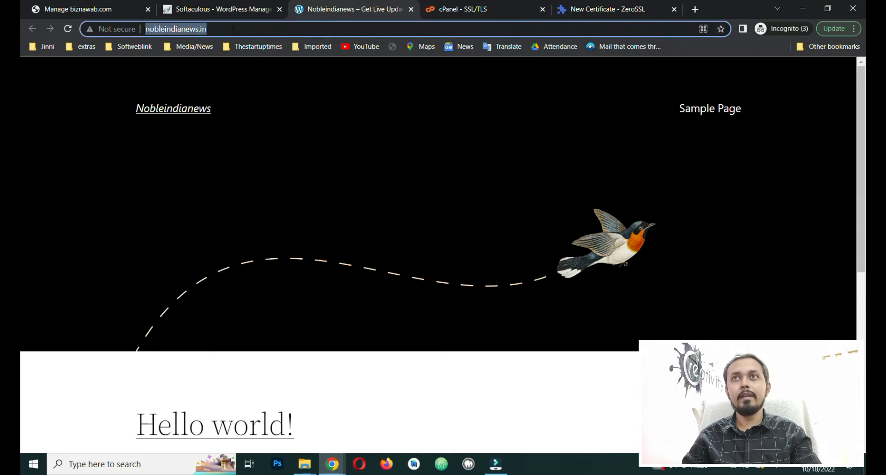
pyautogui.hotkey('ctrl', 'c')
pyautogui.click(596, 5)
pyautogui.hotkey('ctrl', 'v')
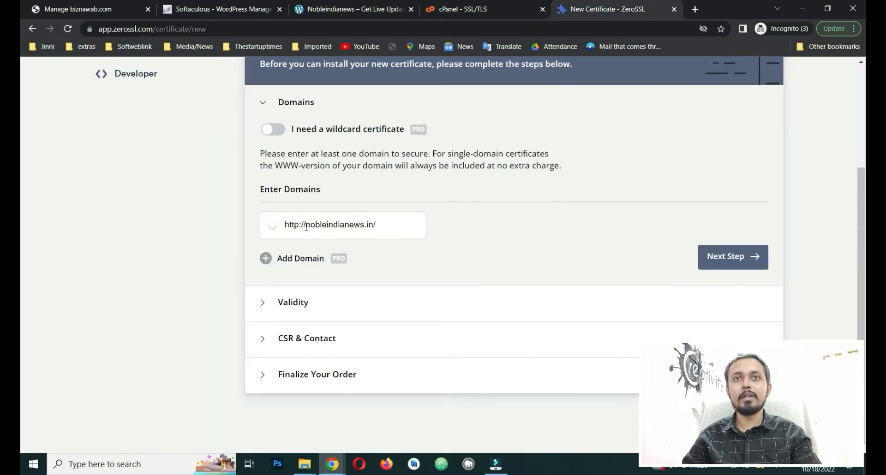
pyautogui.click(302, 224)
pyautogui.moveTo(303, 225); pyautogui.dragTo(286, 225)
pyautogui.press('BackSpace')
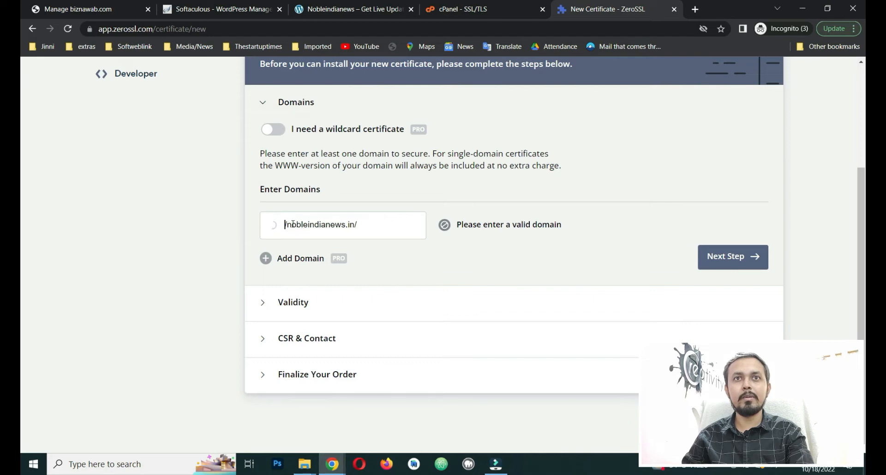
pyautogui.press('Delete')
pyautogui.click(359, 225)
pyautogui.press('BackSpace')
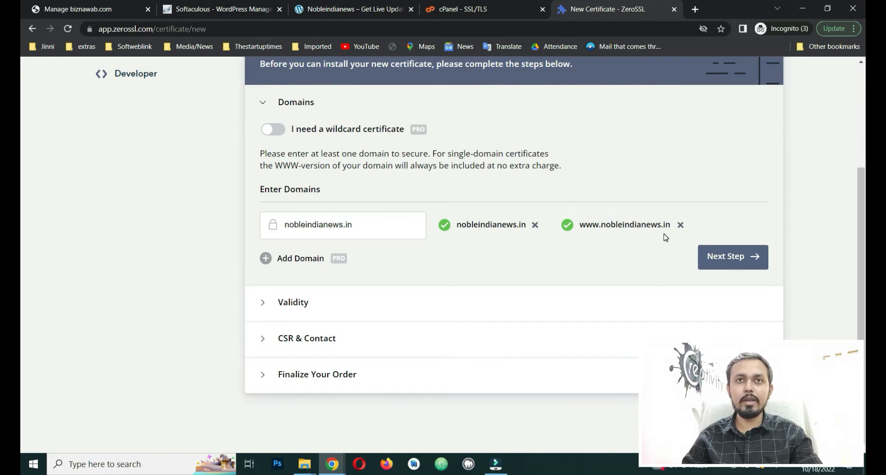
pyautogui.click(733, 257)
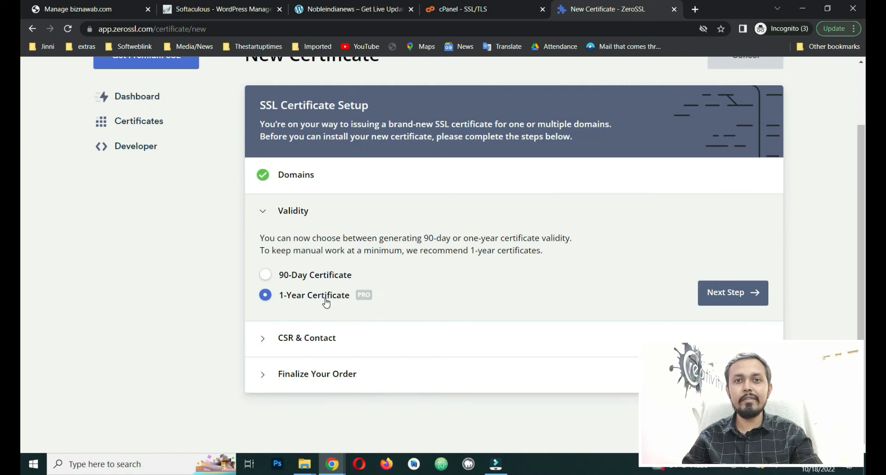
# Step: Choose the 90-Day certificate validity and continue to the CSR & Contact step
pyautogui.moveTo(363, 301)
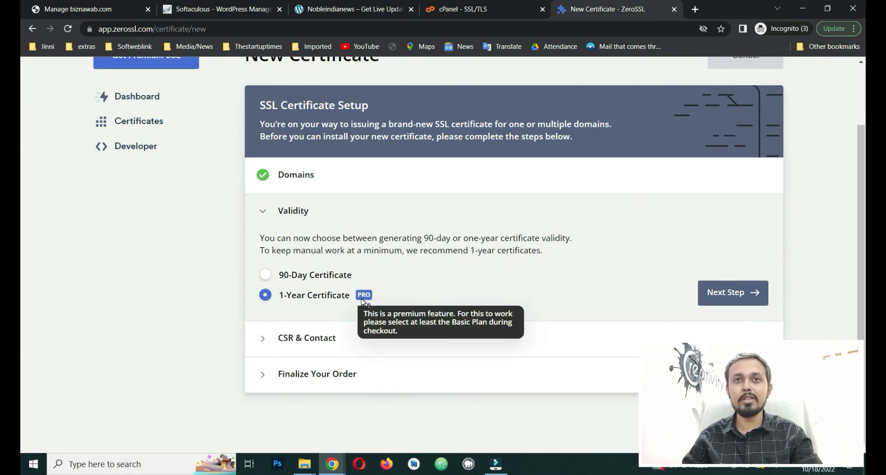
pyautogui.click(263, 278)
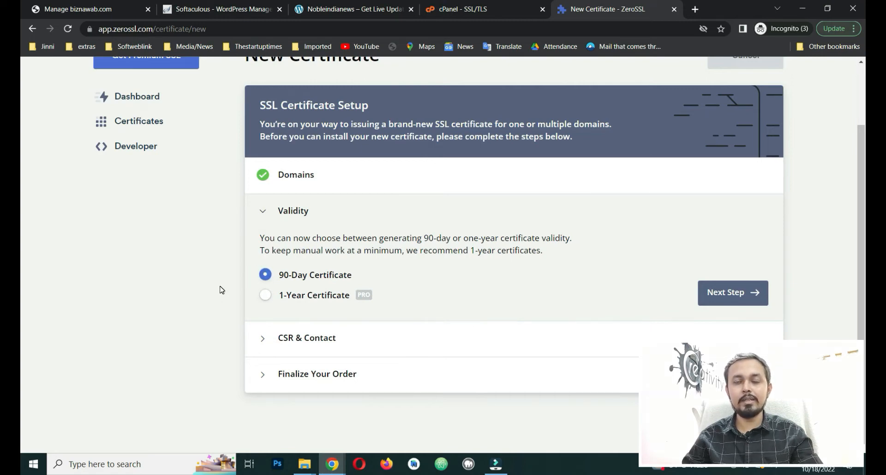
pyautogui.click(722, 292)
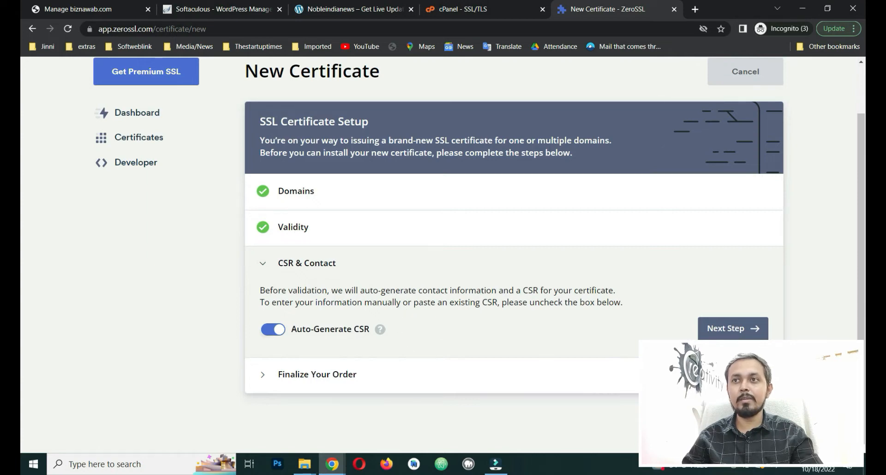
# Step: Keep Auto-Generate CSR on, continue, and review the plan cards, staying on the Free plan
pyautogui.click(767, 337)
pyautogui.scroll(-5, 249, 317)
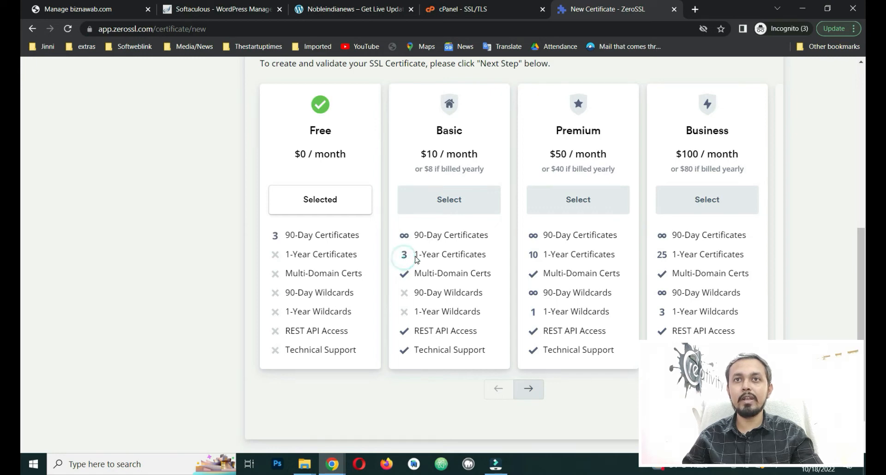
pyautogui.scroll(4, 489, 257)
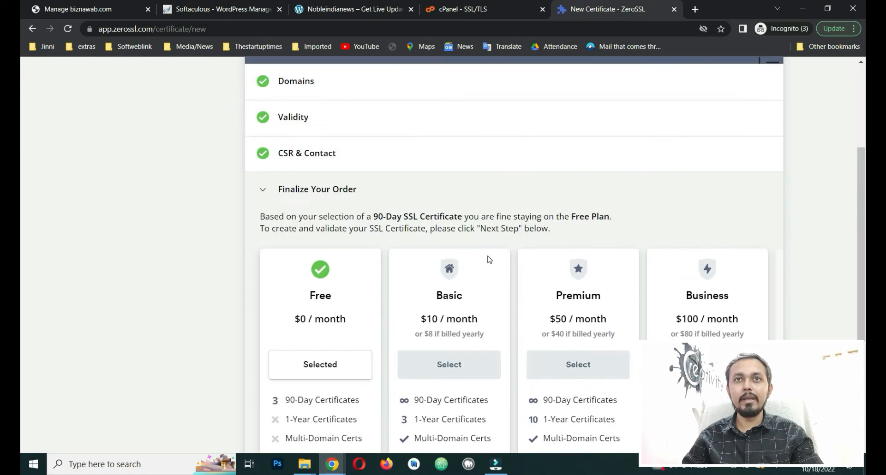
pyautogui.scroll(-5, 298, 245)
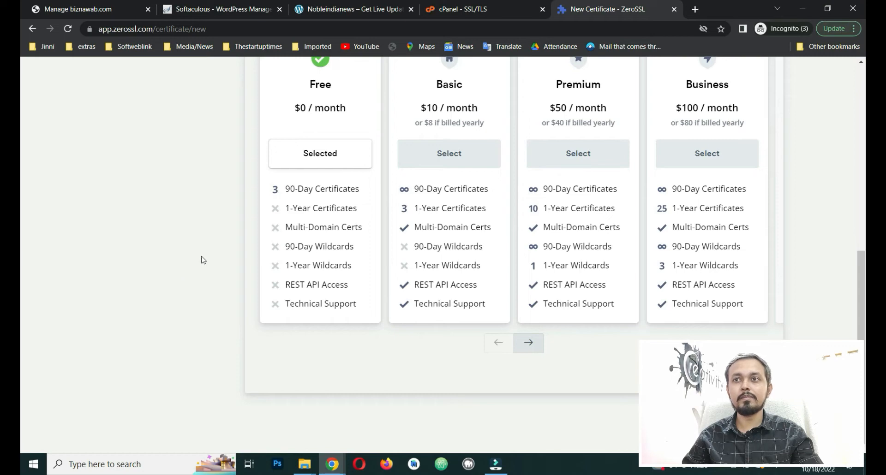
pyautogui.scroll(7, 217, 259)
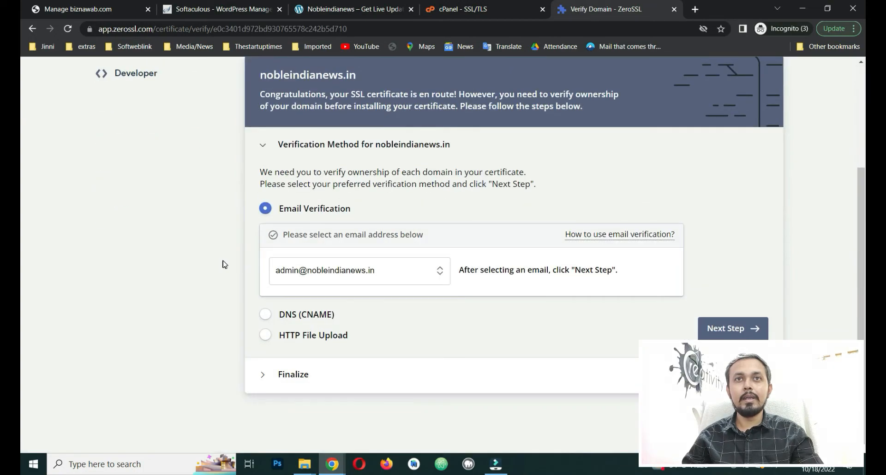
# Step: Select DNS (CNAME) verification and review the CNAME record's Name, Point To and 3600 TTL values
pyautogui.scroll(2, 316, 220)
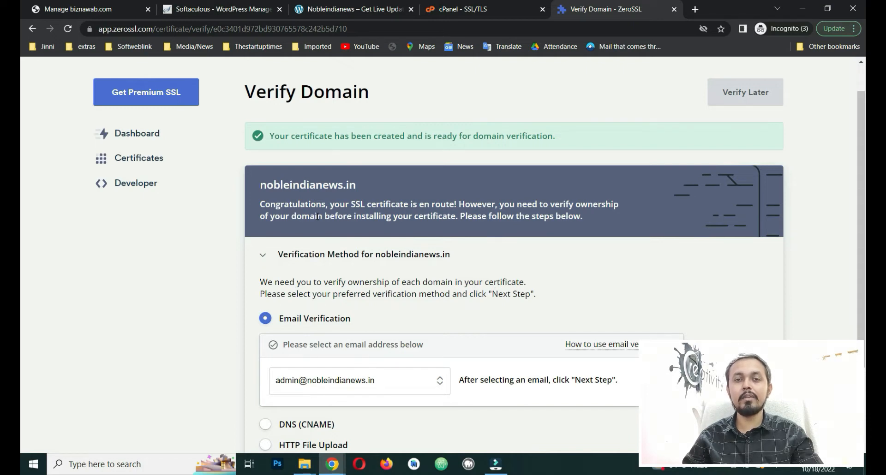
pyautogui.scroll(-2, 343, 240)
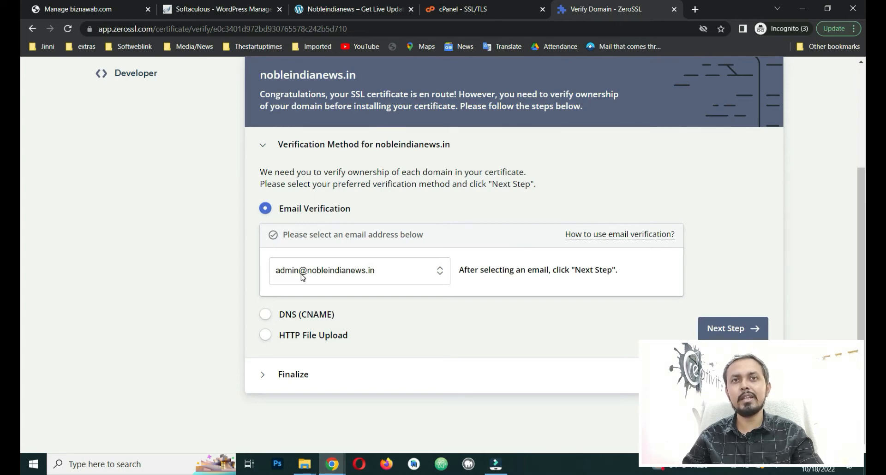
pyautogui.click(308, 314)
pyautogui.scroll(-3, 244, 304)
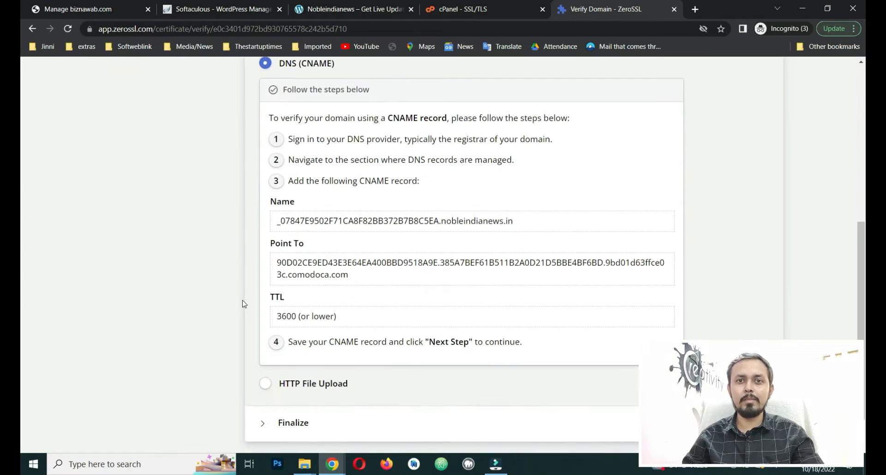
pyautogui.scroll(-1, 245, 304)
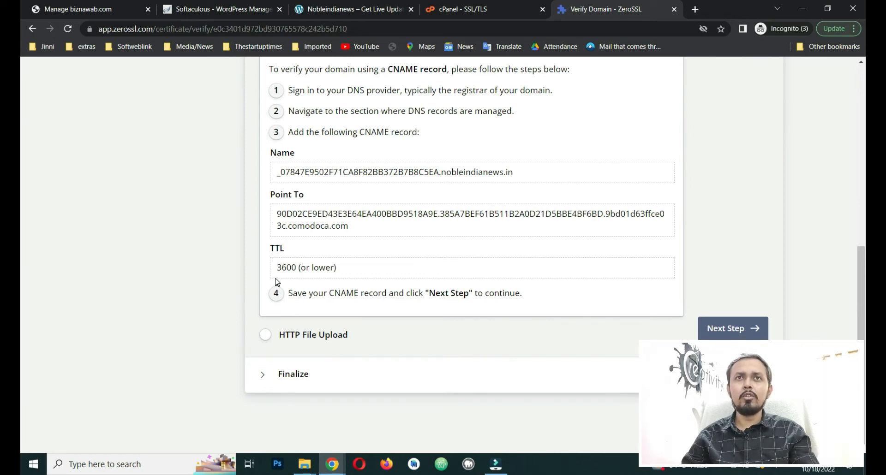
pyautogui.scroll(3, 277, 289)
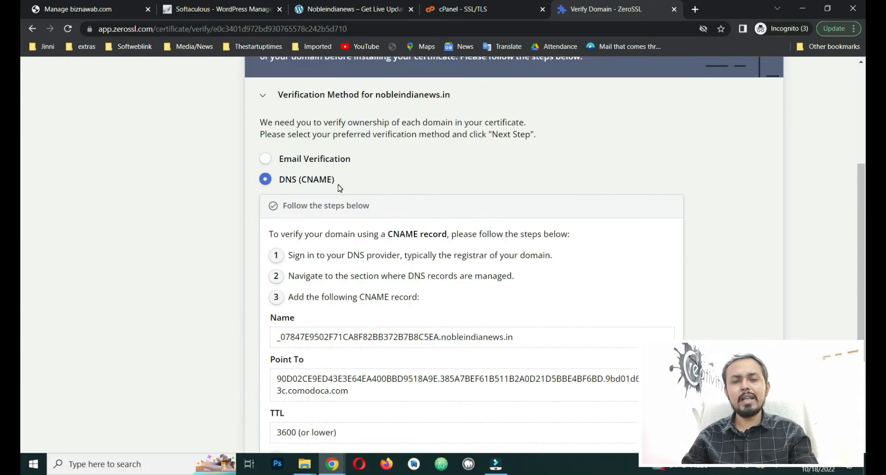
pyautogui.scroll(-2, 339, 188)
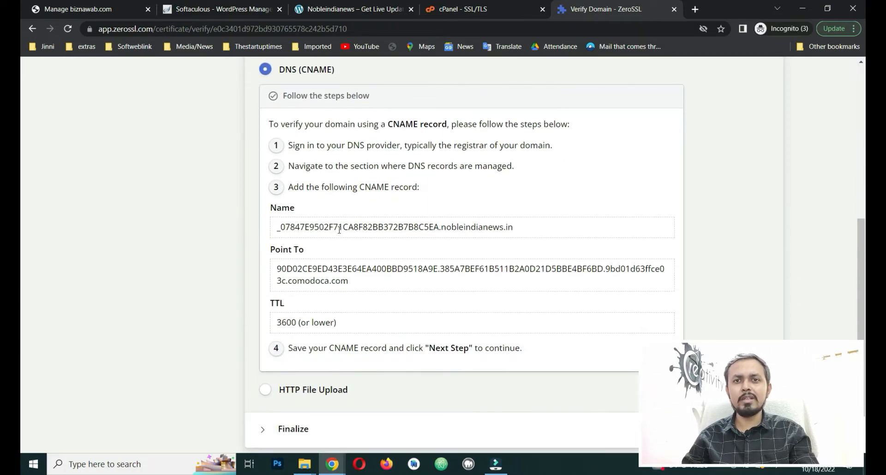
pyautogui.scroll(-1, 340, 230)
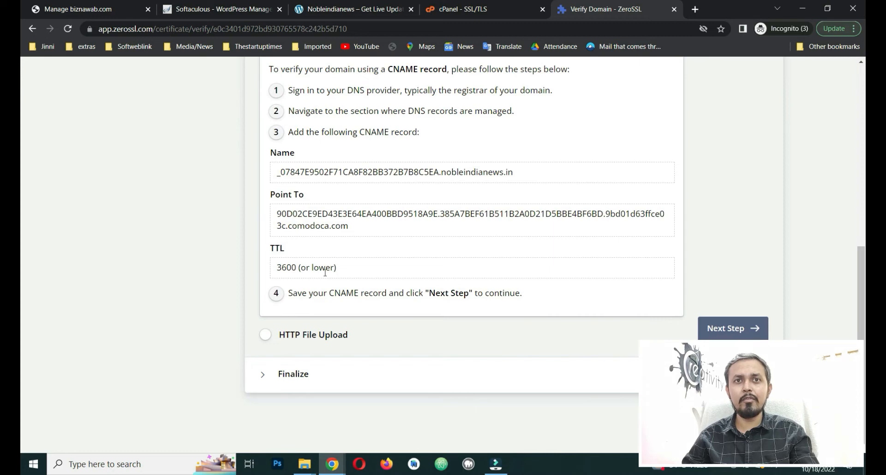
# Step: Switch domain verification to HTTP File Upload and read its upload instruction
pyautogui.click(264, 335)
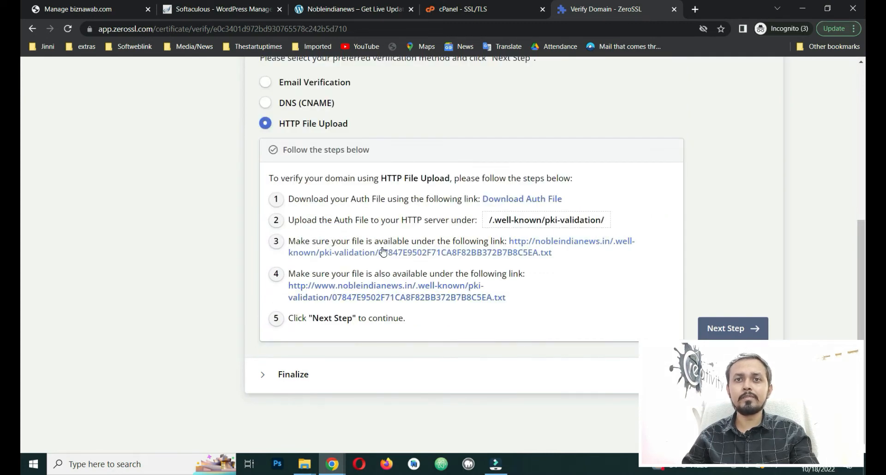
pyautogui.scroll(1, 289, 252)
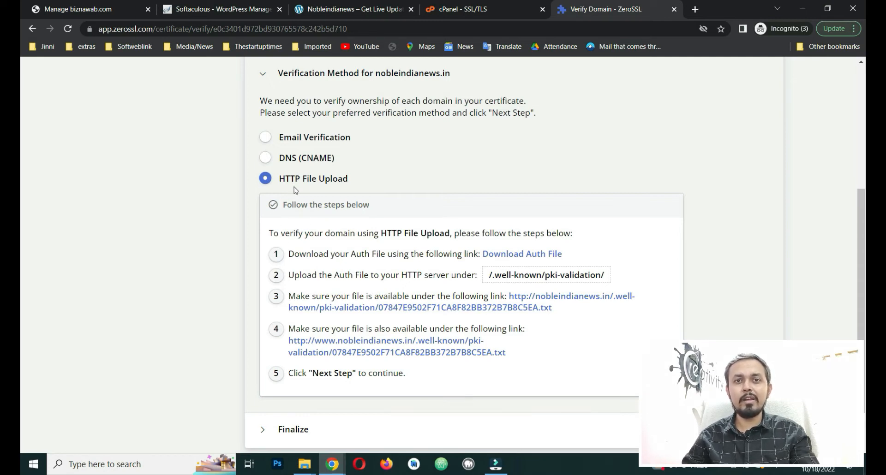
pyautogui.moveTo(269, 234); pyautogui.dragTo(571, 227)
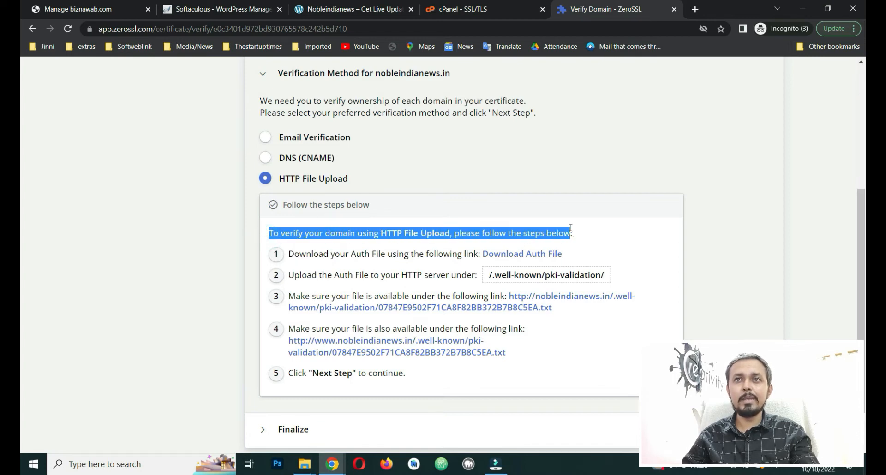
pyautogui.click(601, 234)
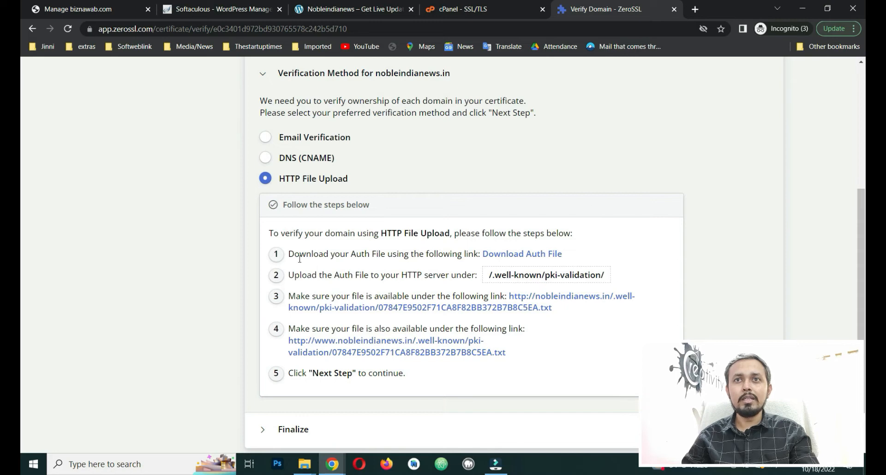
# Step: Download the domain's auth .txt file to Documents and return to the cPanel SSL/TLS tab
pyautogui.click(522, 254)
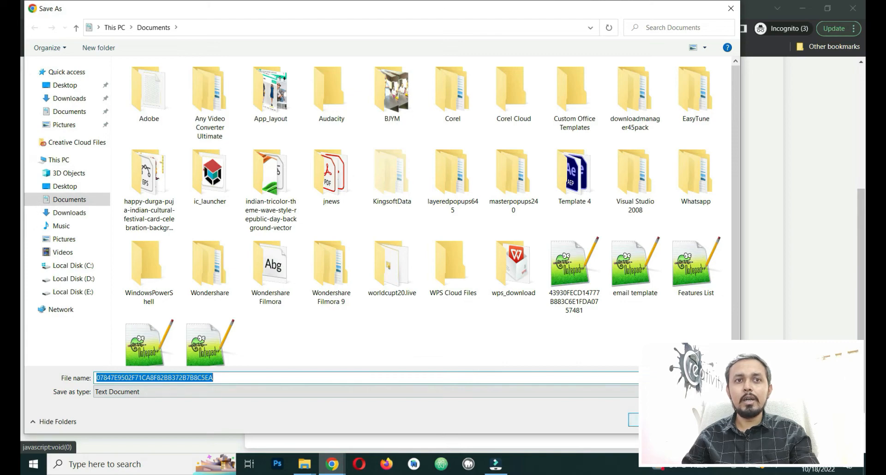
pyautogui.click(651, 420)
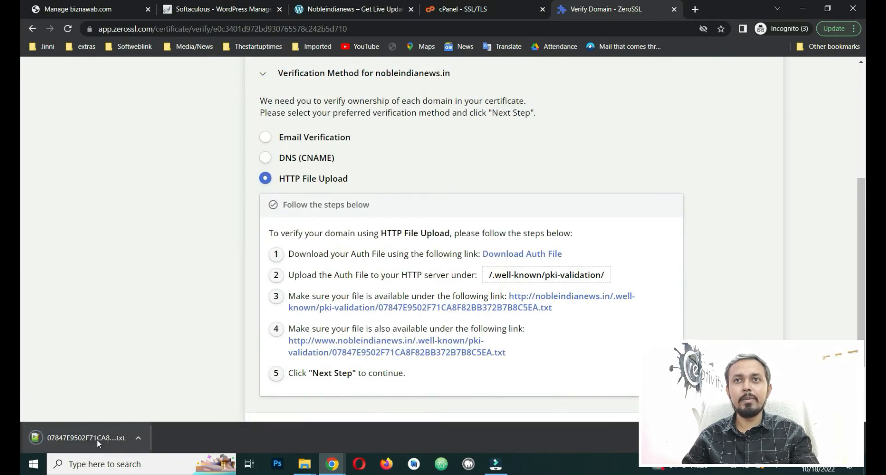
pyautogui.scroll(-1, 177, 331)
pyautogui.moveTo(289, 220); pyautogui.dragTo(628, 222)
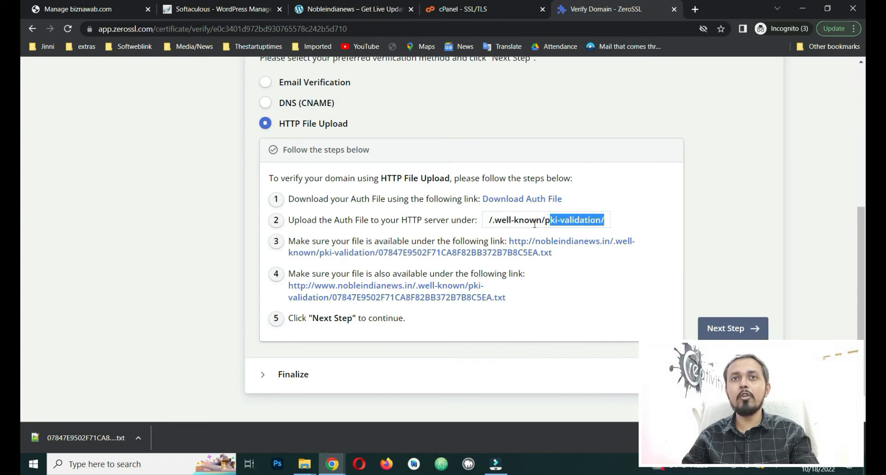
pyautogui.click(633, 215)
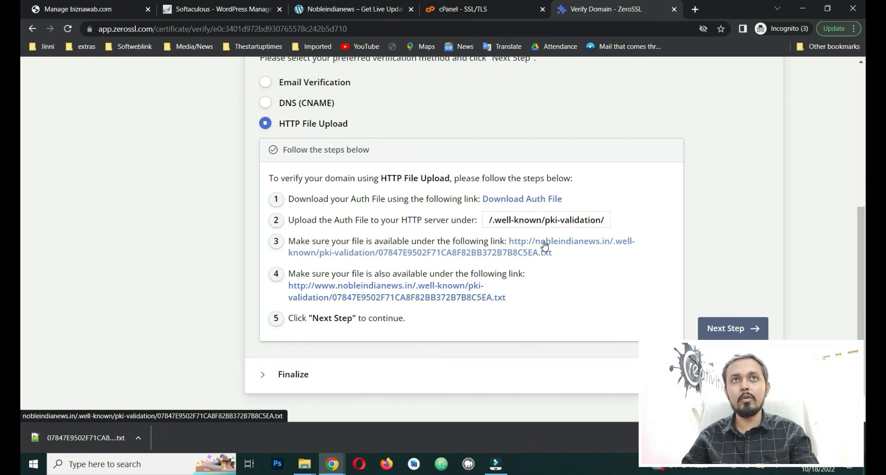
pyautogui.click(485, 10)
# Step: Open cPanel home in a new tab and browse File Manager to the nobleindianews.in folder
pyautogui.rightClick(69, 78)
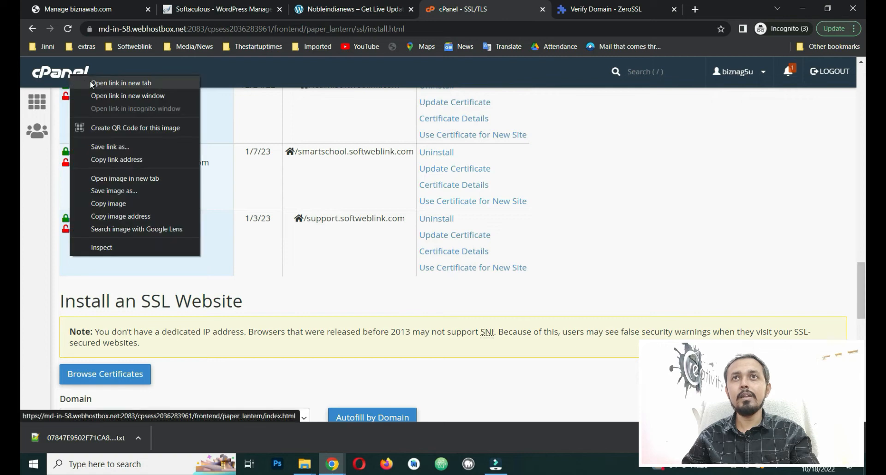
pyautogui.click(90, 83)
pyautogui.click(522, 9)
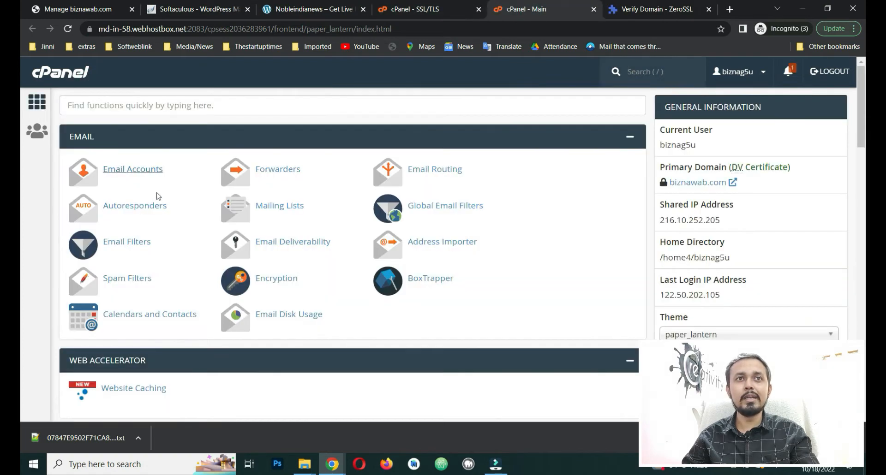
pyautogui.scroll(-5, 180, 203)
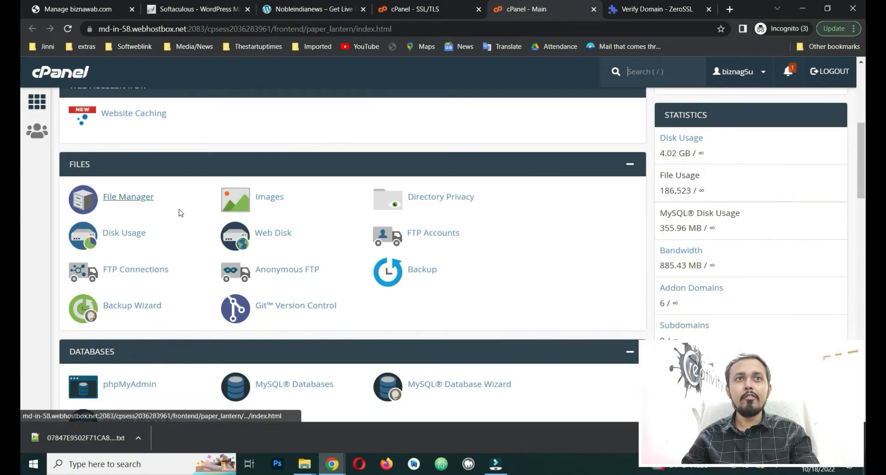
pyautogui.click(134, 197)
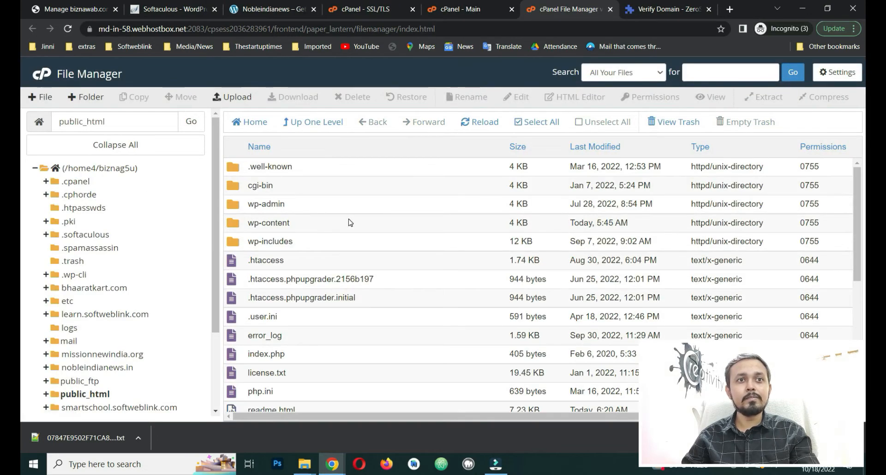
pyautogui.scroll(-6, 348, 223)
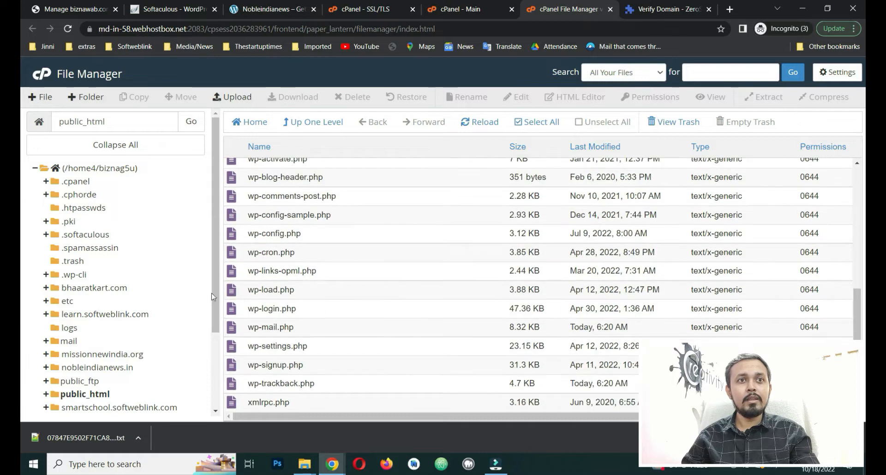
pyautogui.click(105, 367)
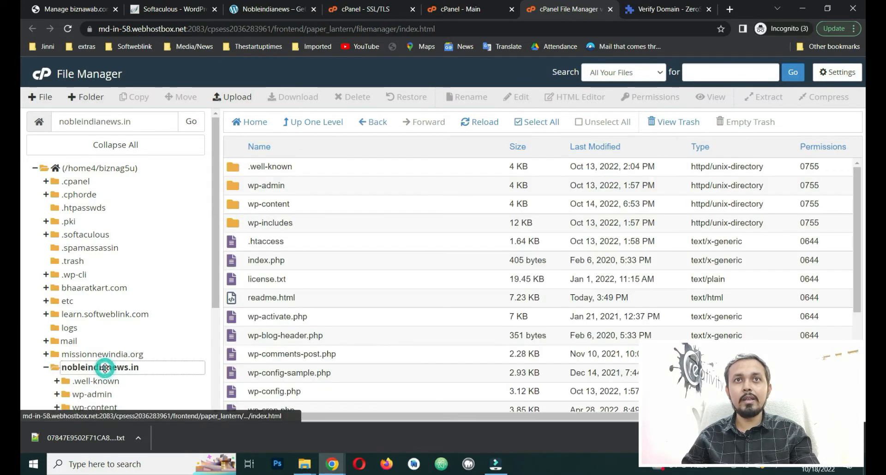
# Step: Delete the acme-challenge folder from .well-known, moving it to the trash
pyautogui.doubleClick(310, 170)
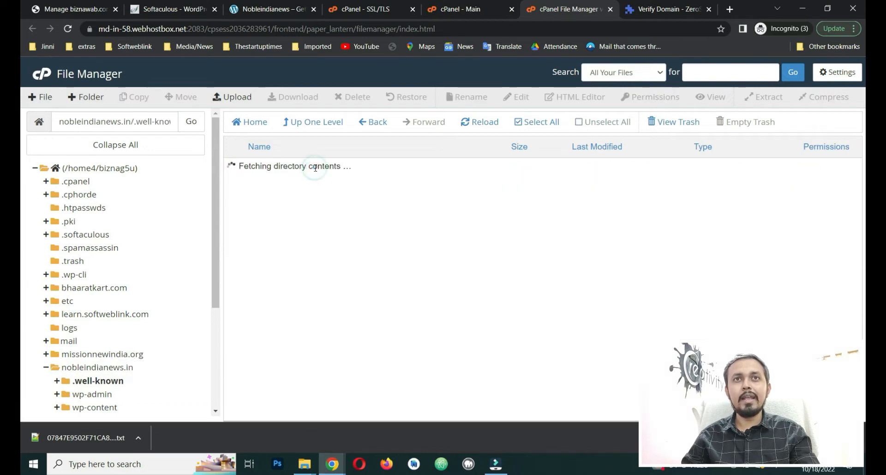
pyautogui.click(290, 169)
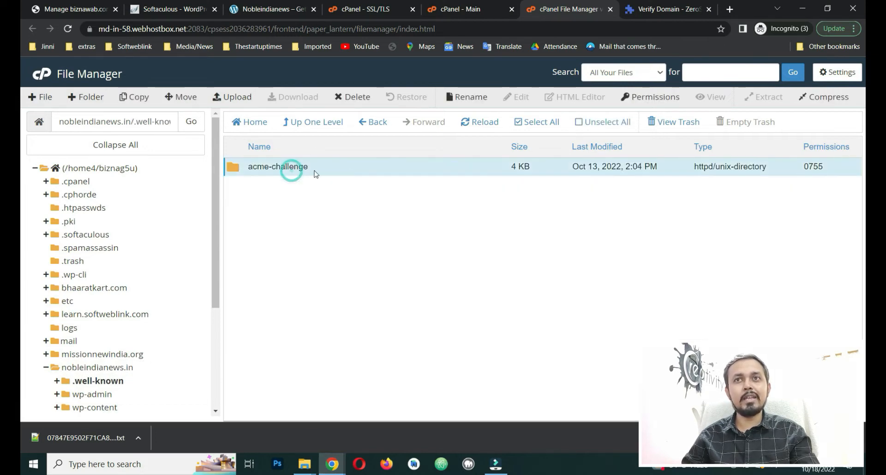
pyautogui.doubleClick(347, 170)
pyautogui.click(313, 122)
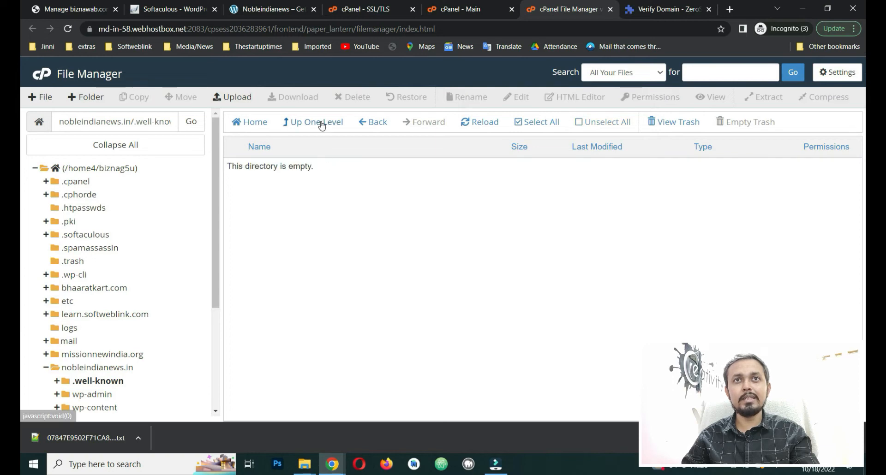
pyautogui.click(293, 166)
pyautogui.rightClick(294, 166)
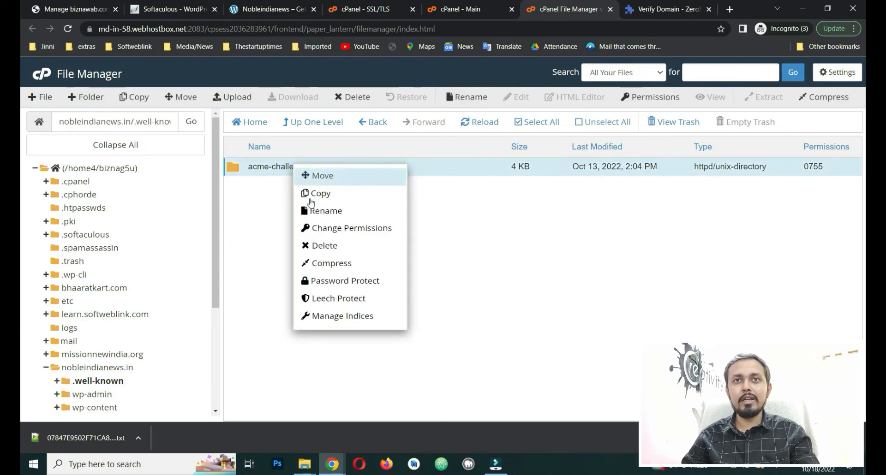
pyautogui.click(335, 246)
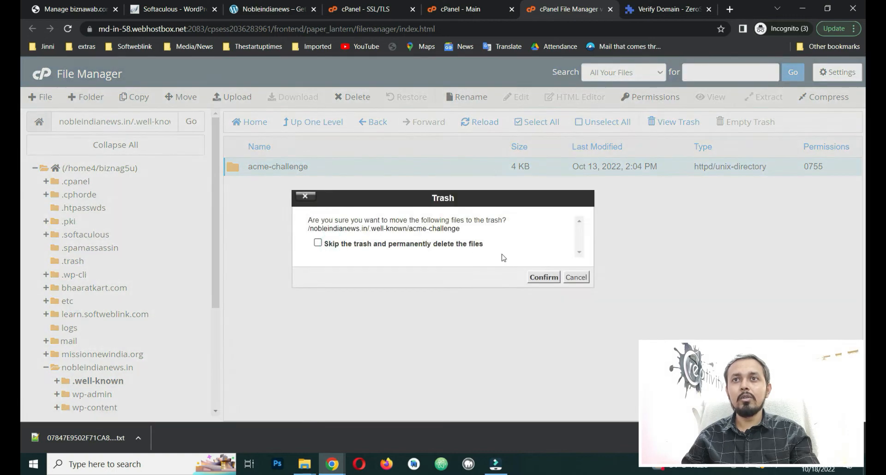
pyautogui.click(544, 278)
pyautogui.click(77, 99)
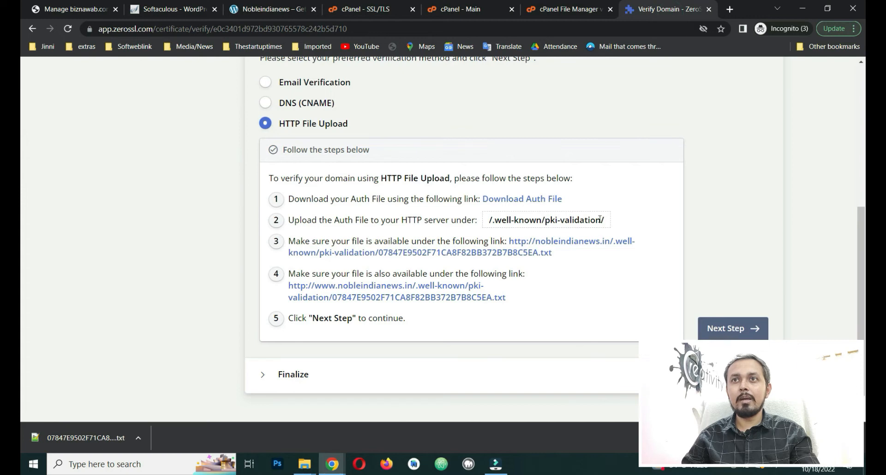
# Step: Create a pki-validation folder in .well-known, using the name copied from ZeroSSL, and open it
pyautogui.moveTo(598, 219); pyautogui.dragTo(551, 220)
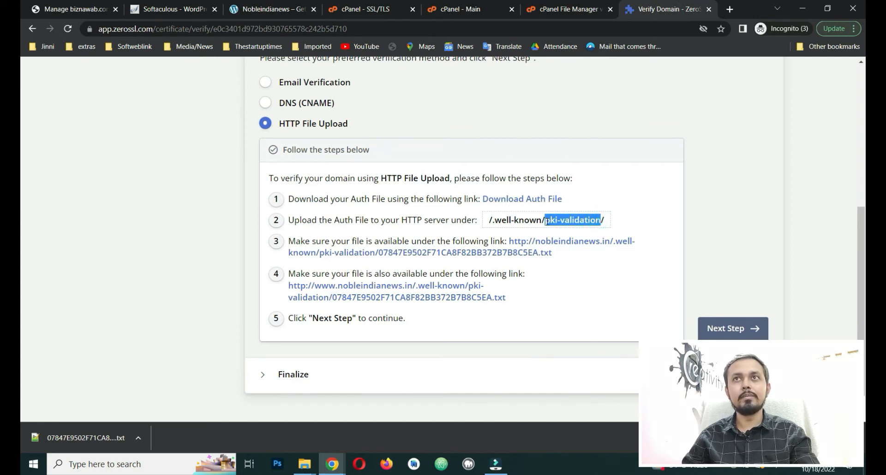
pyautogui.hotkey('ctrl', 'c')
pyautogui.click(567, 9)
pyautogui.hotkey('ctrl', 'v')
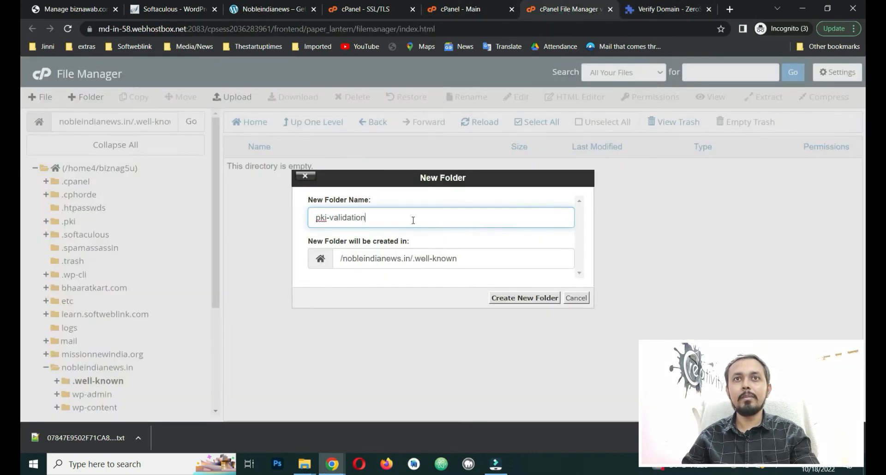
pyautogui.click(510, 298)
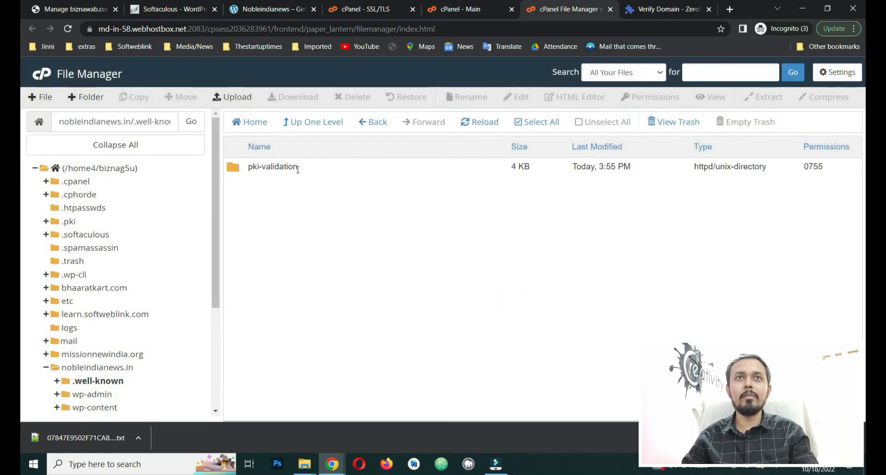
pyautogui.doubleClick(308, 173)
pyautogui.moveTo(106, 121); pyautogui.dragTo(150, 119)
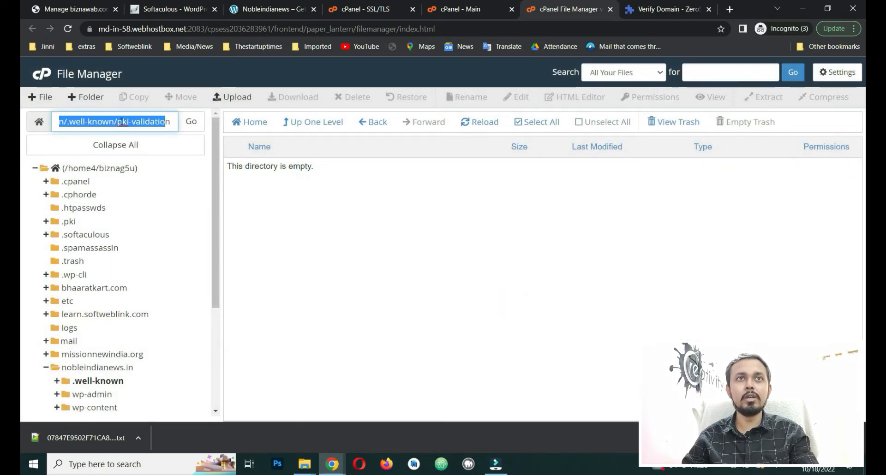
# Step: Upload the ZeroSSL auth .txt file into pki-validation and reload the listing to show it
pyautogui.click(319, 205)
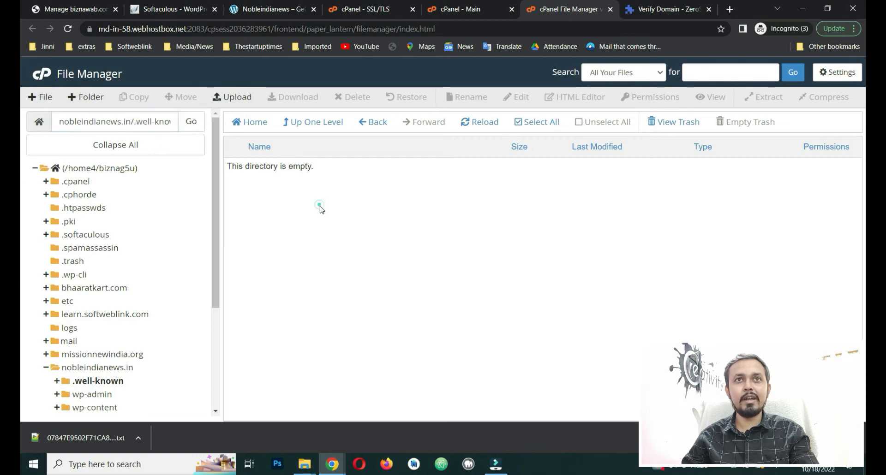
pyautogui.click(233, 106)
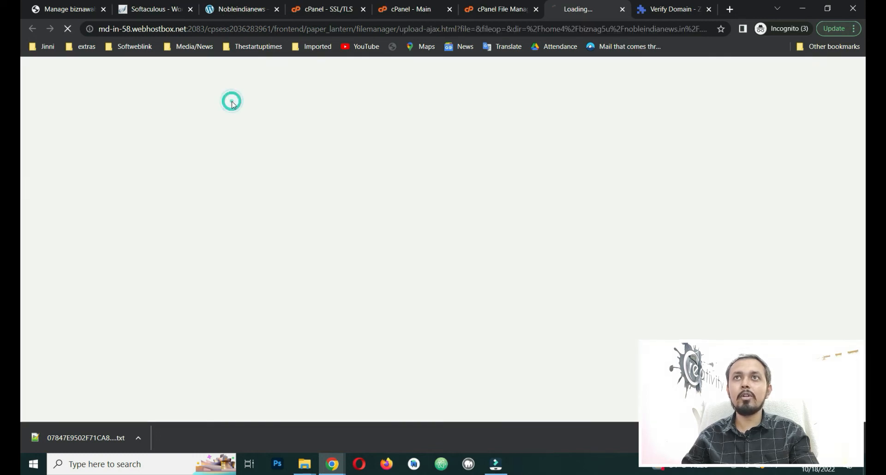
pyautogui.click(501, 9)
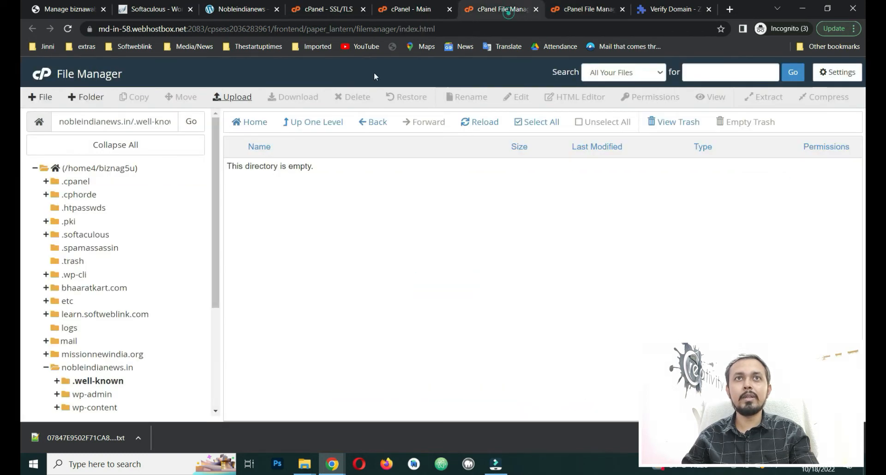
pyautogui.click(236, 100)
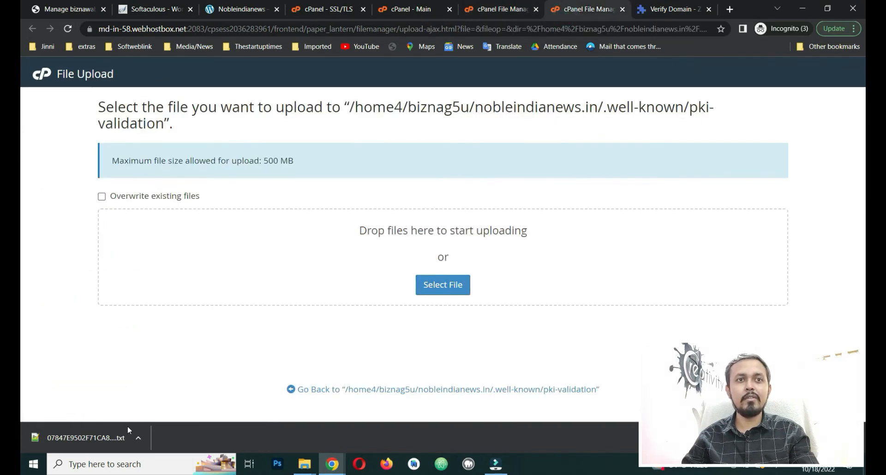
pyautogui.moveTo(68, 439); pyautogui.dragTo(458, 277)
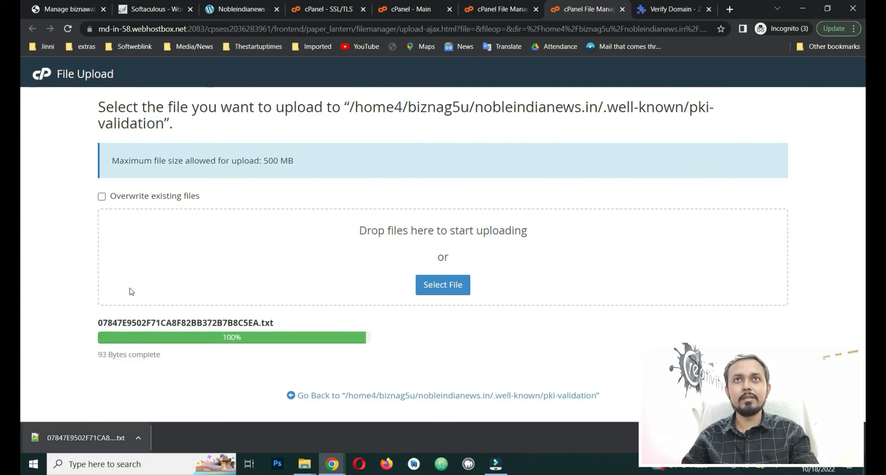
pyautogui.click(502, 9)
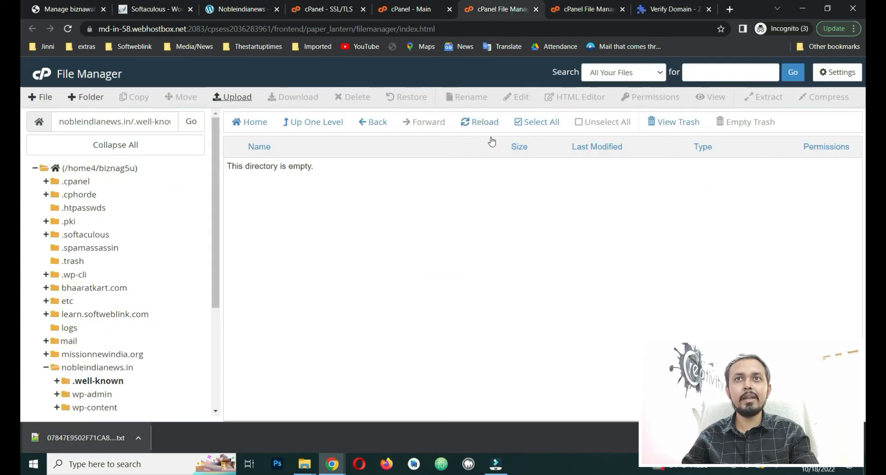
pyautogui.click(484, 122)
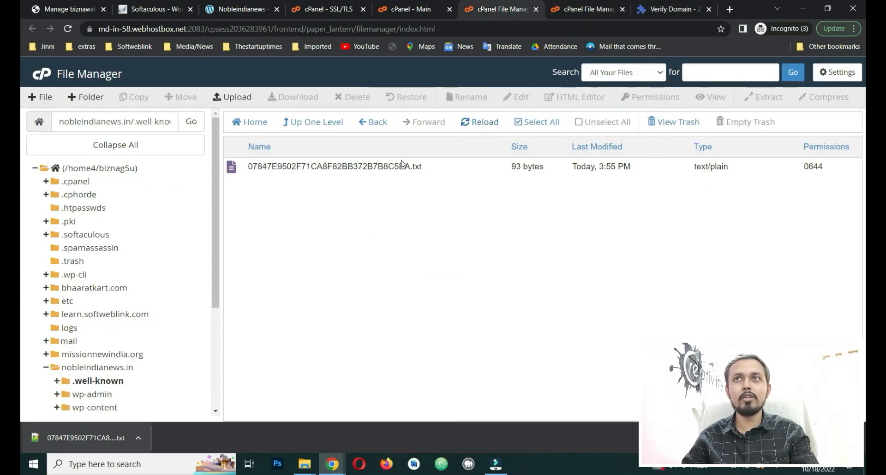
# Step: Check that the validation file loads at the plain nobleindianews.in link
pyautogui.click(655, 9)
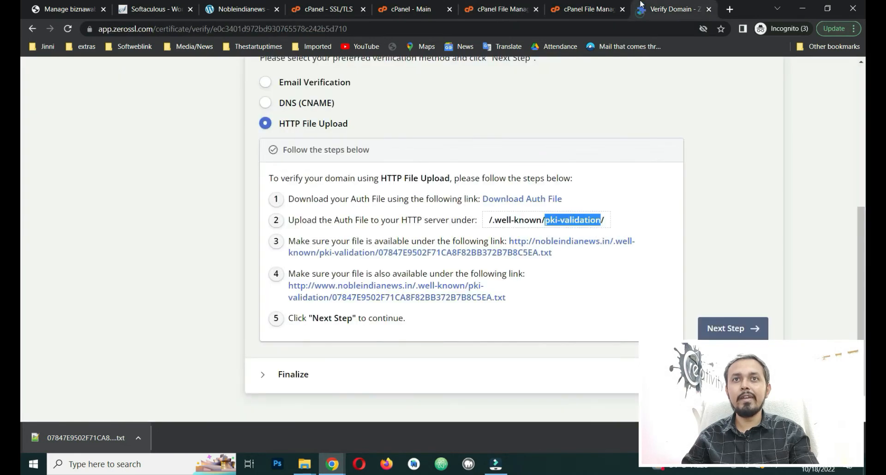
pyautogui.click(599, 260)
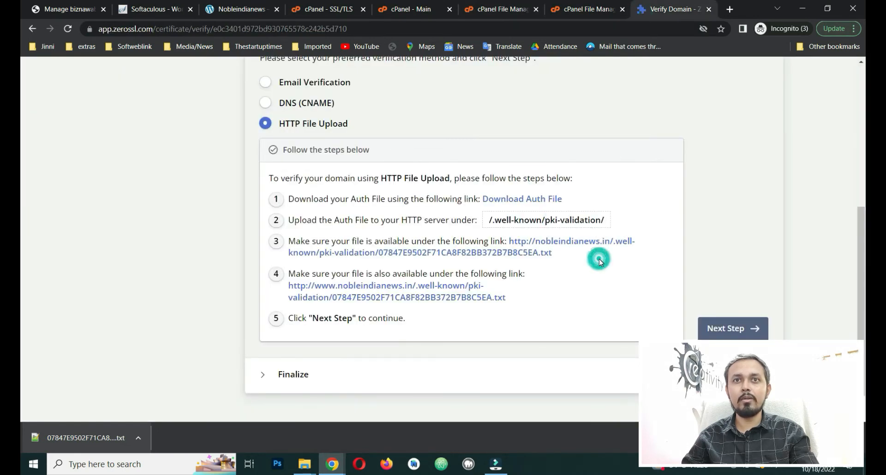
pyautogui.click(543, 253)
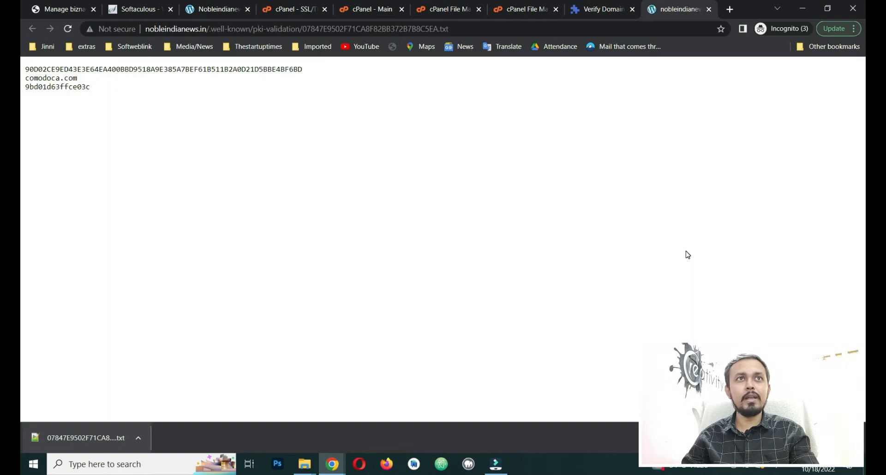
pyautogui.moveTo(27, 68); pyautogui.dragTo(123, 95)
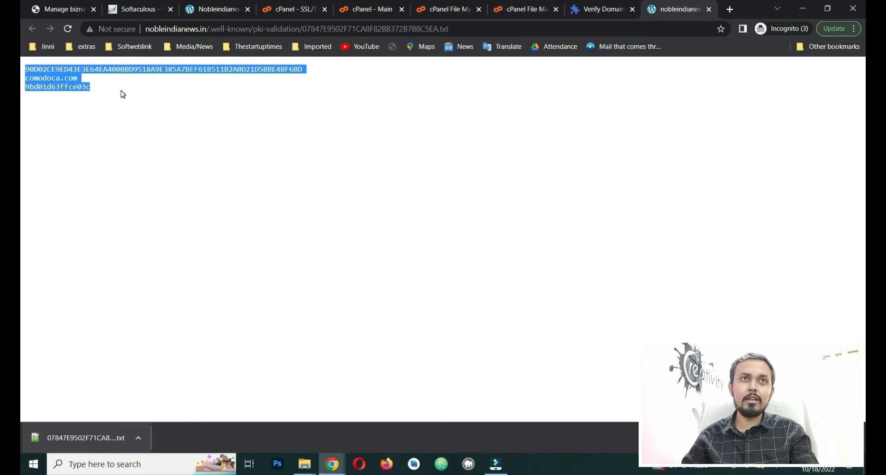
pyautogui.click(26, 77)
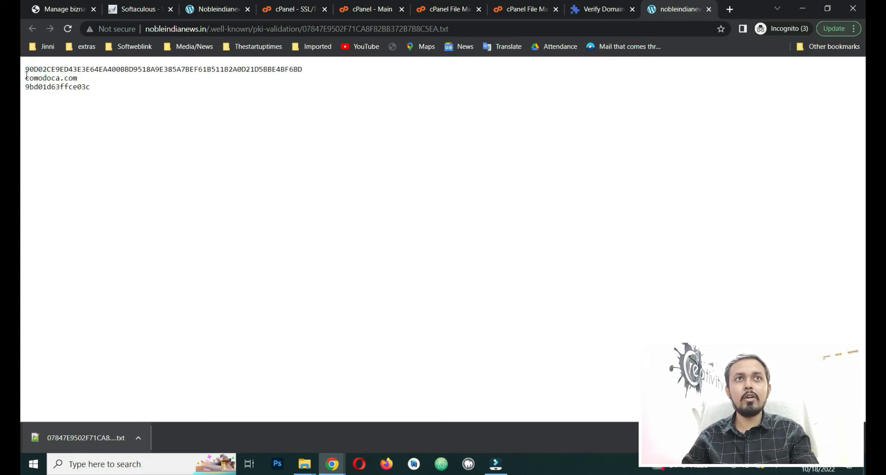
pyautogui.moveTo(26, 76); pyautogui.dragTo(141, 100)
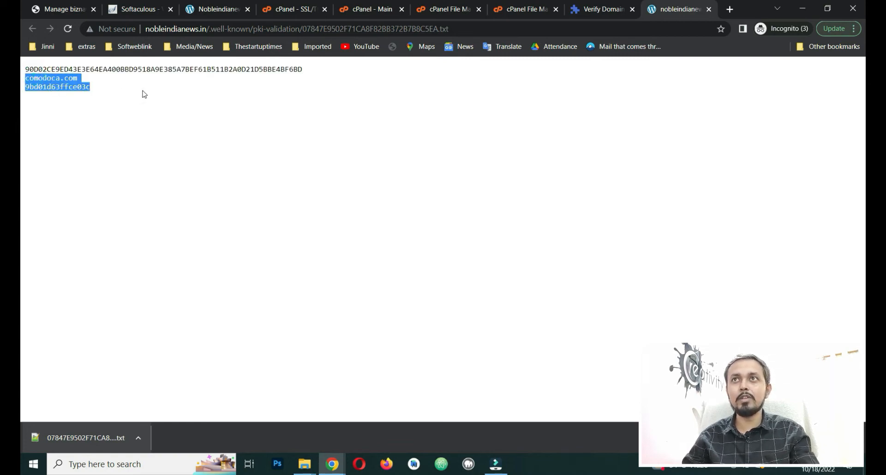
pyautogui.click(709, 10)
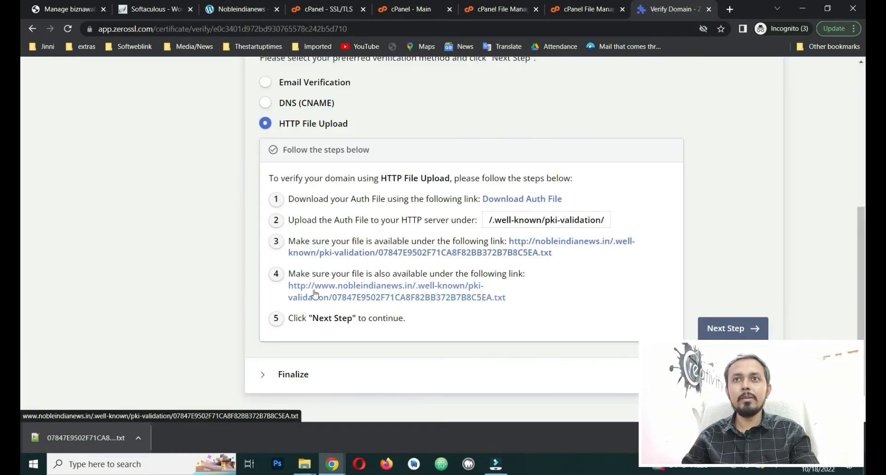
# Step: Check the validation file at the www link, then advance to the Finalize step
pyautogui.click(425, 296)
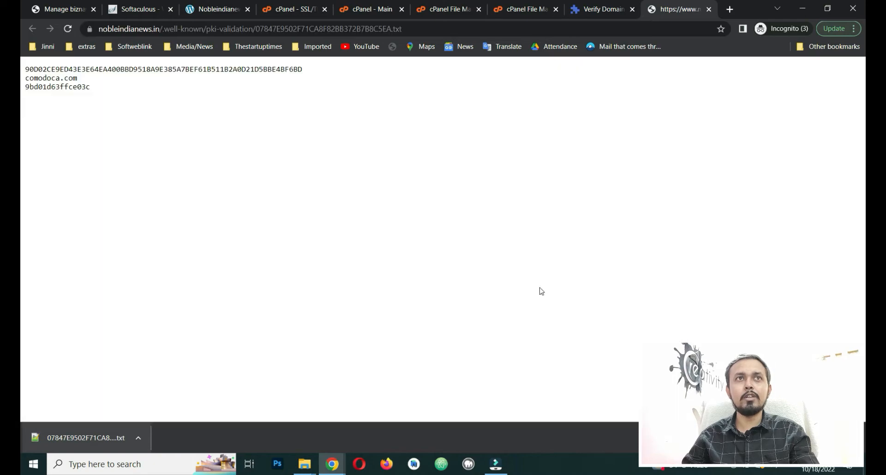
pyautogui.moveTo(53, 82); pyautogui.dragTo(201, 105)
pyautogui.click(201, 101)
pyautogui.click(90, 29)
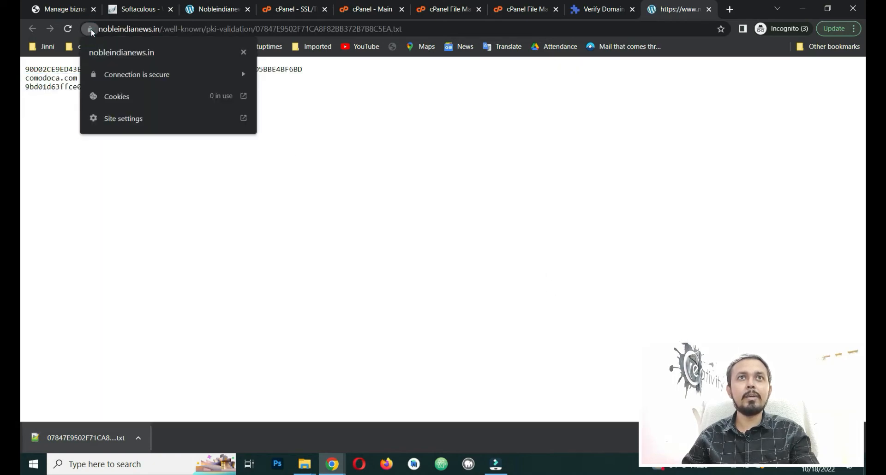
pyautogui.click(91, 30)
pyautogui.click(348, 102)
pyautogui.click(708, 10)
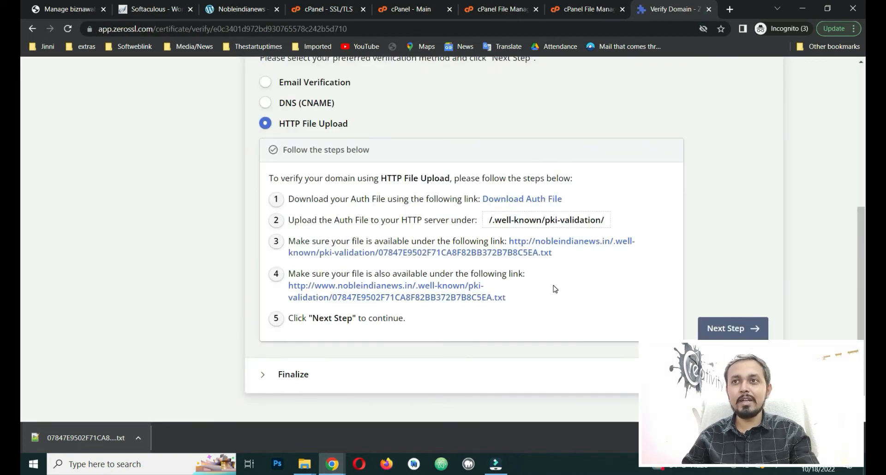
pyautogui.click(734, 330)
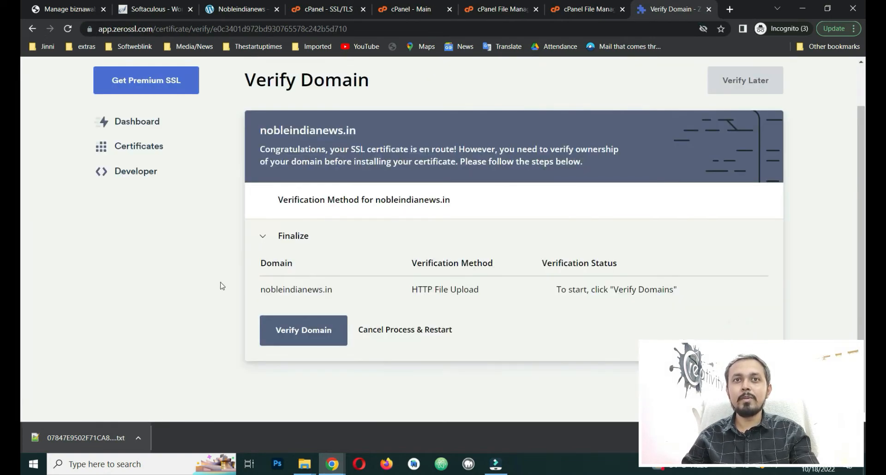
# Step: Verify nobleindianews.in via HTTP File Upload and scroll to the certificate installation instructions
pyautogui.click(301, 329)
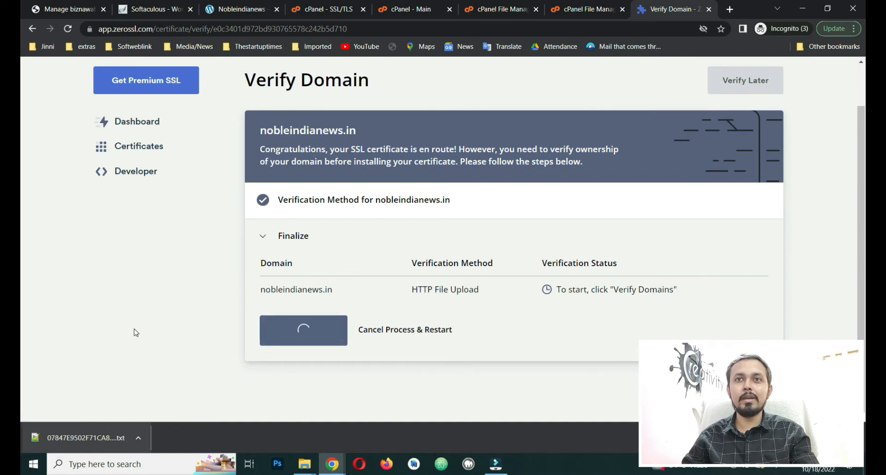
pyautogui.tripleClick(423, 261)
pyautogui.moveTo(491, 287); pyautogui.dragTo(405, 292)
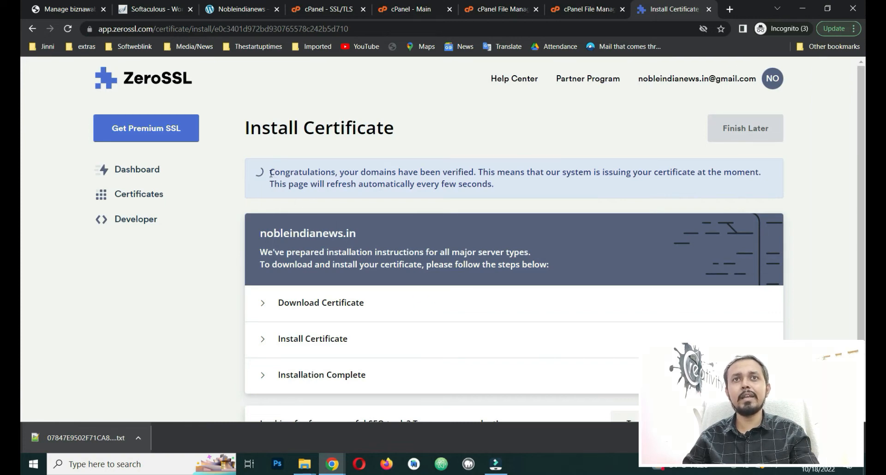
pyautogui.moveTo(270, 174); pyautogui.dragTo(551, 174)
pyautogui.click(566, 198)
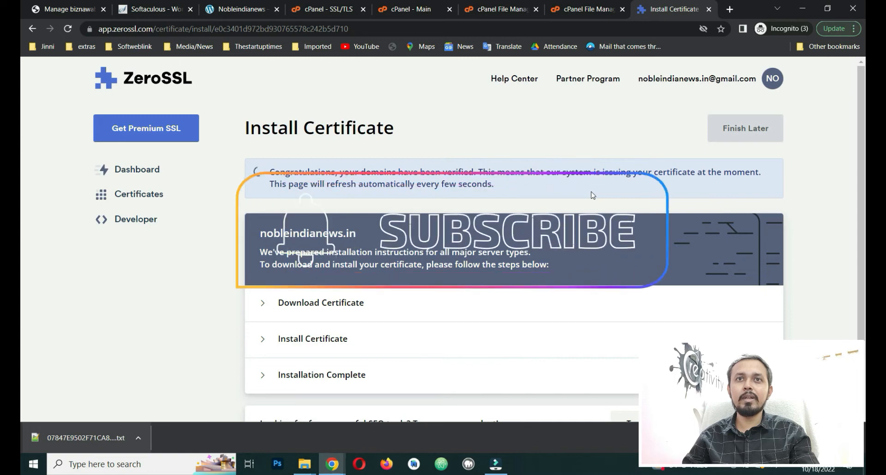
pyautogui.scroll(-2, 218, 307)
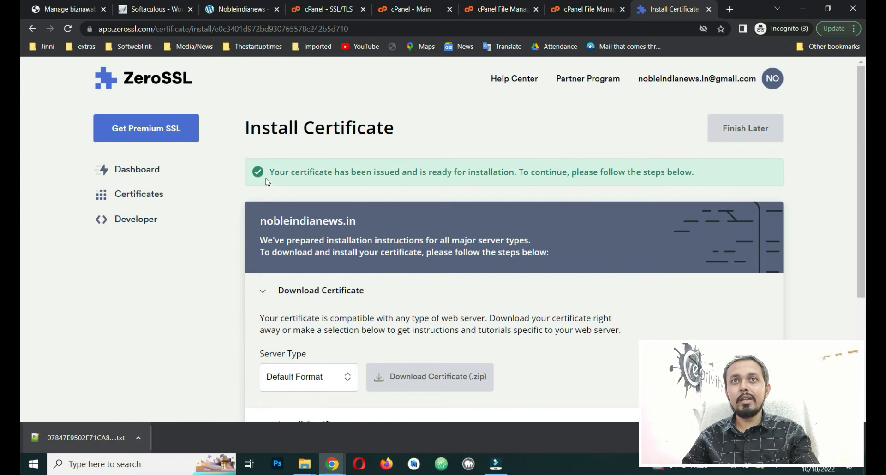
pyautogui.moveTo(269, 173); pyautogui.dragTo(700, 180)
pyautogui.click(674, 190)
pyautogui.scroll(-1, 371, 260)
pyautogui.scroll(-3, 371, 260)
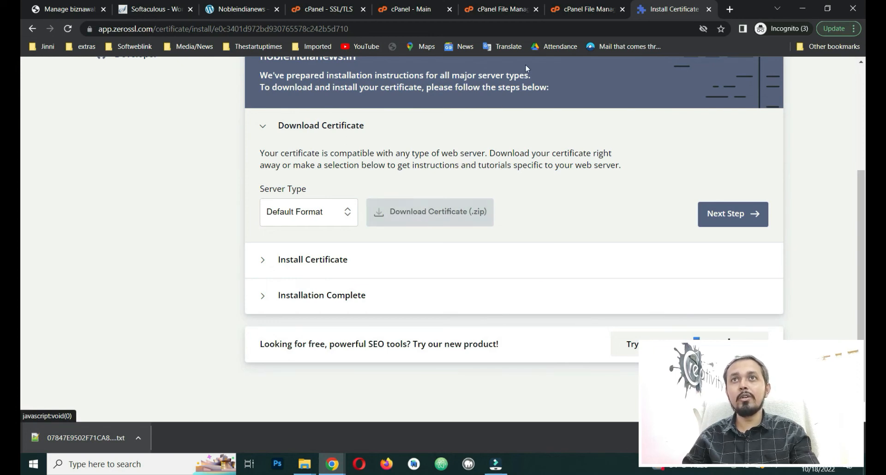
# Step: Save the certificate as nobleindianews.in.zip and open it to reveal ca_bundle.crt, certificate.crt, private.key
pyautogui.click(329, 9)
pyautogui.scroll(-5, 256, 230)
pyautogui.scroll(-3, 256, 230)
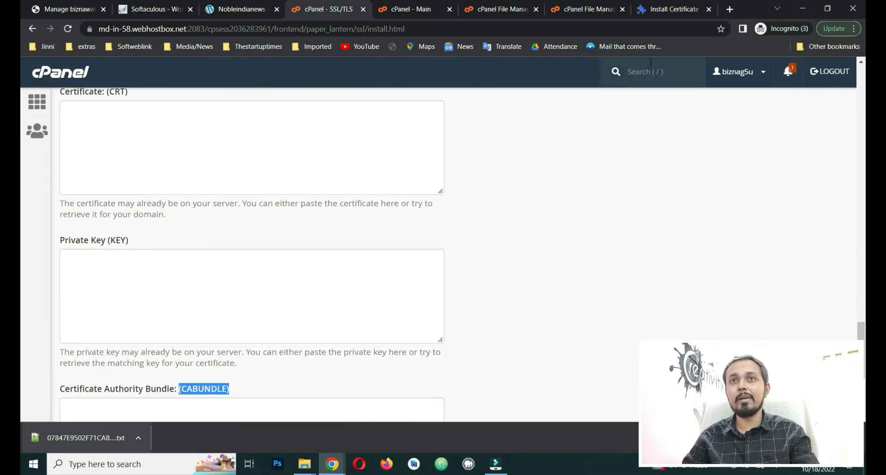
pyautogui.click(672, 8)
pyautogui.click(405, 221)
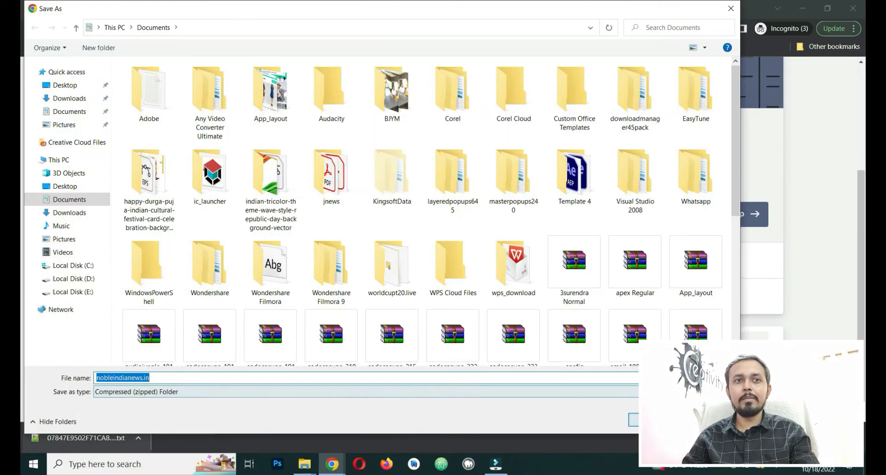
pyautogui.press('Return')
pyautogui.click(81, 442)
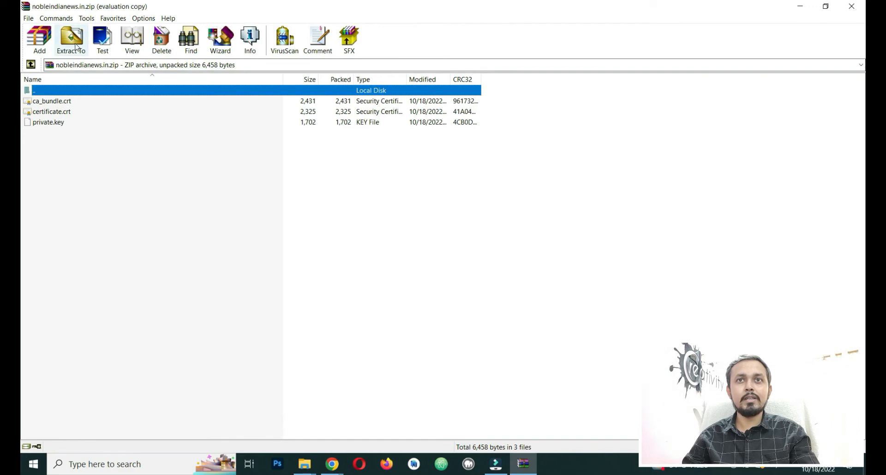
# Step: Extract the certificate bundle into a nobleindianews.in folder and show the downloaded archive in its folder
pyautogui.click(77, 46)
pyautogui.click(520, 187)
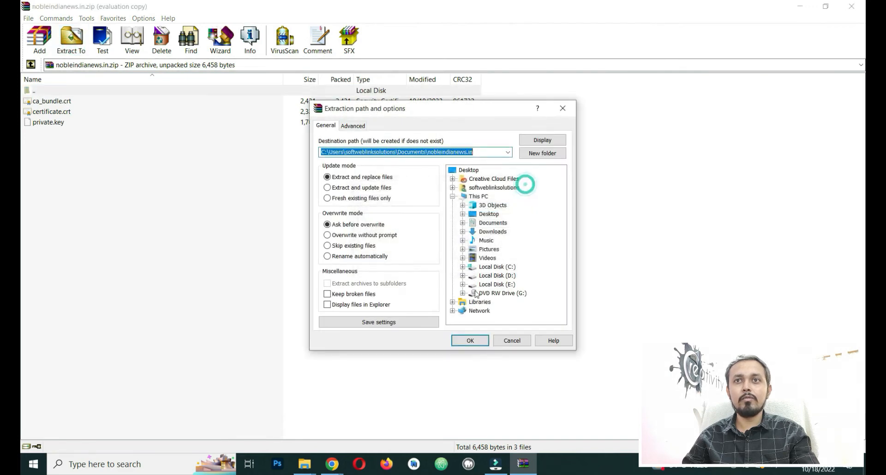
pyautogui.click(470, 340)
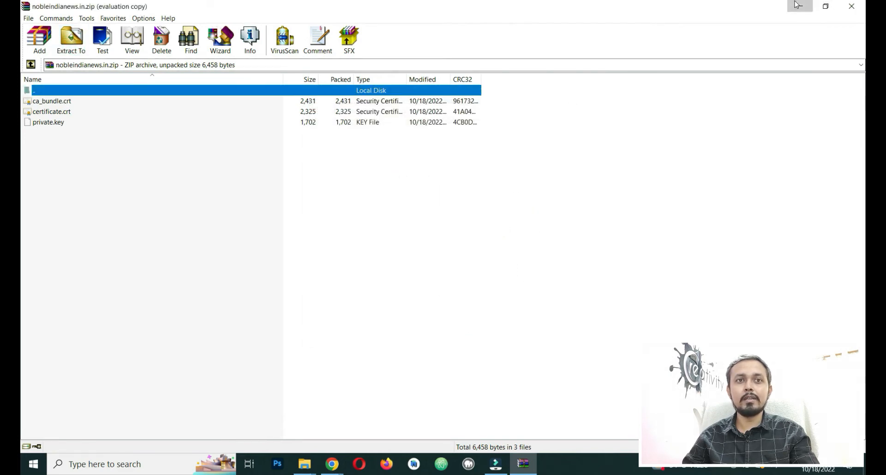
pyautogui.click(855, 5)
pyautogui.click(137, 439)
pyautogui.click(152, 401)
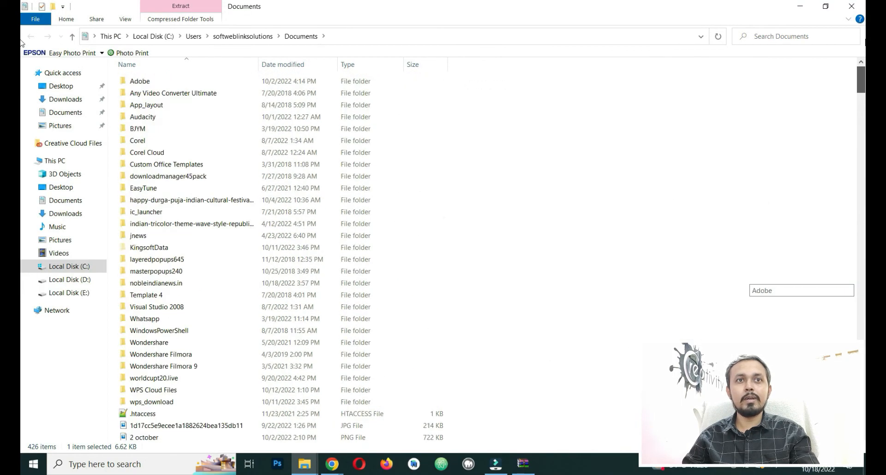
# Step: Open certificate.crt from the nobleindianews.in folder in Notepad++, declining the update and closing the extra files
pyautogui.doubleClick(177, 284)
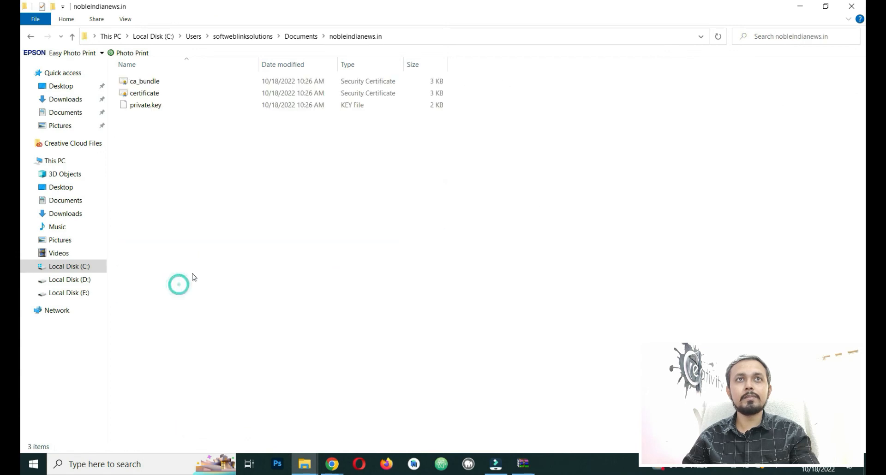
pyautogui.rightClick(187, 92)
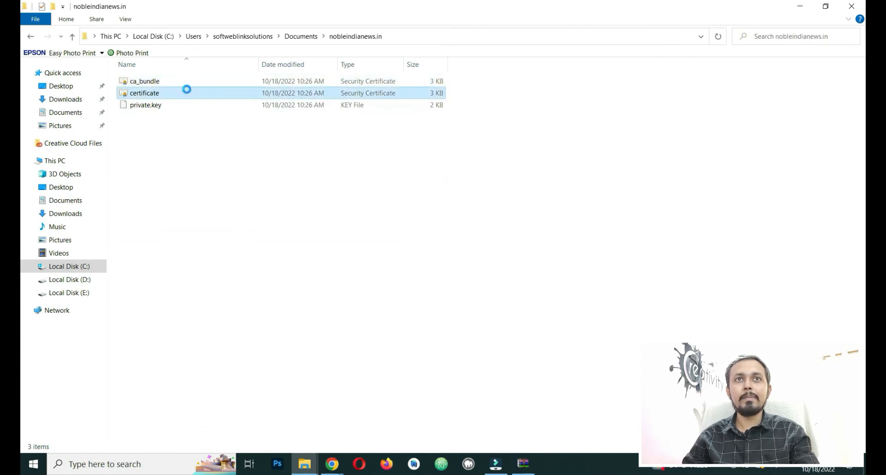
pyautogui.click(229, 123)
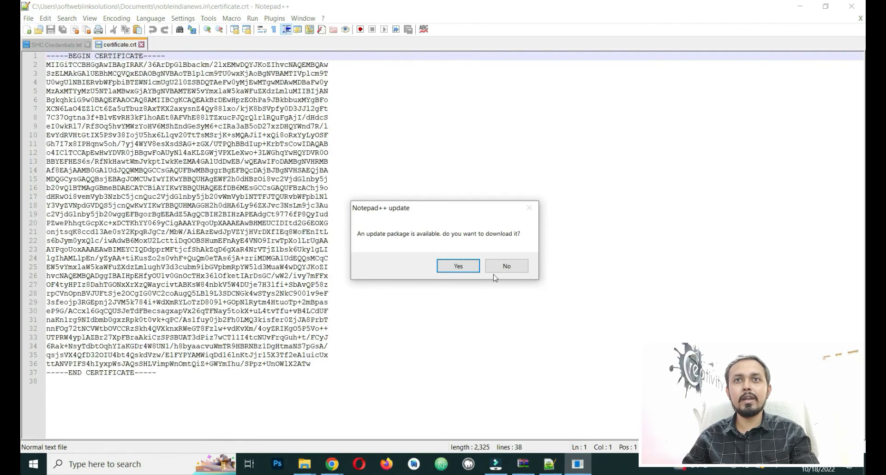
pyautogui.click(508, 266)
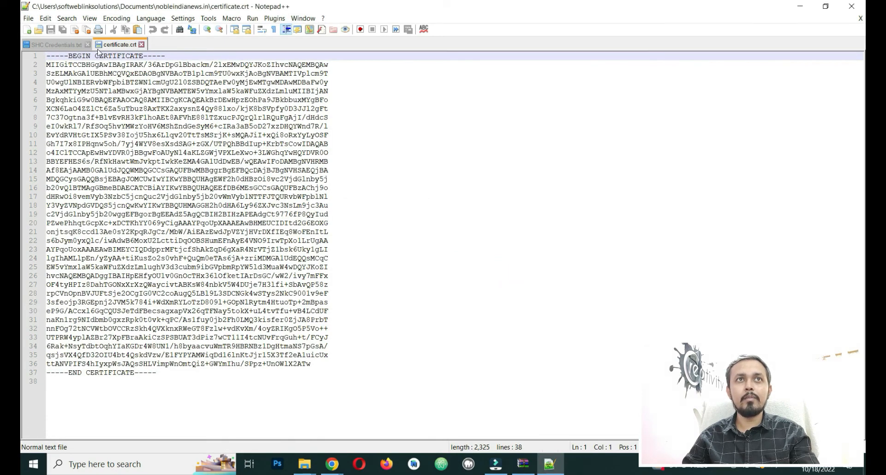
pyautogui.click(86, 46)
pyautogui.click(88, 44)
pyautogui.click(72, 45)
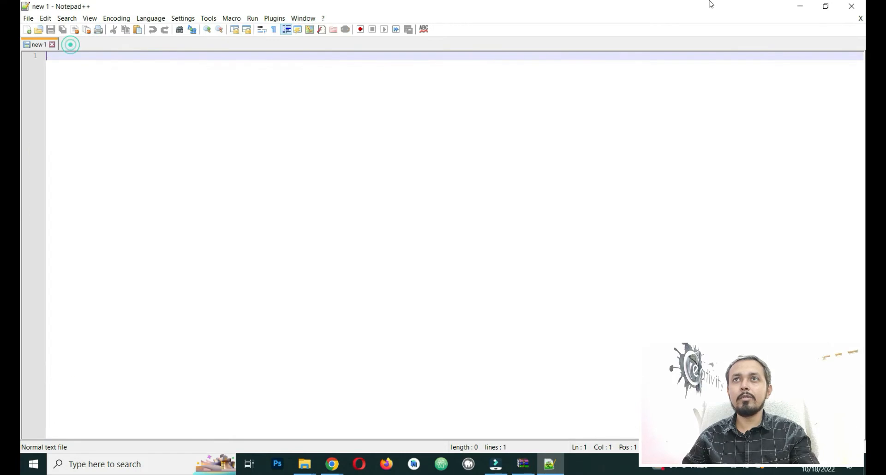
pyautogui.click(852, 6)
# Step: Reopen certificate.crt in Notepad++ and copy its entire certificate text for the install page
pyautogui.rightClick(145, 92)
pyautogui.click(189, 123)
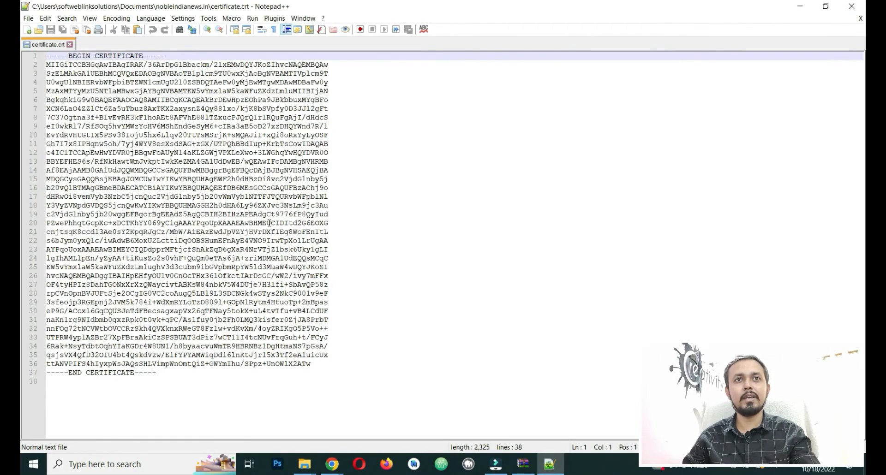
pyautogui.click(270, 238)
pyautogui.hotkey('ctrl', 'a')
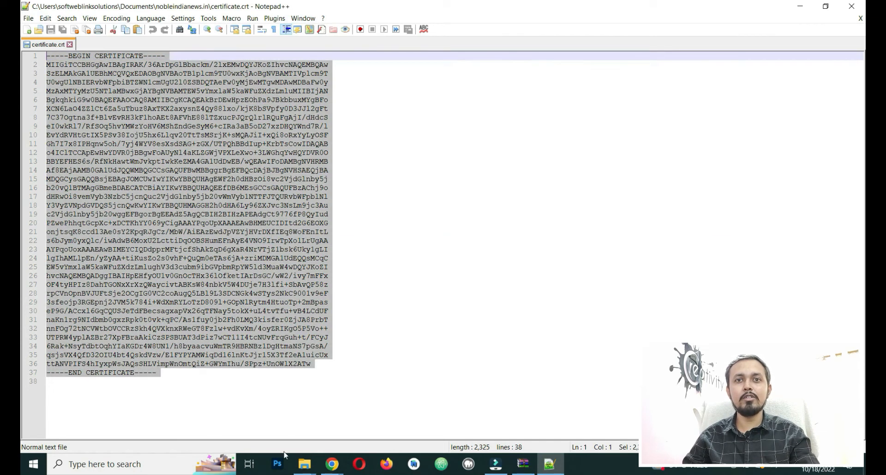
pyautogui.moveTo(330, 469)
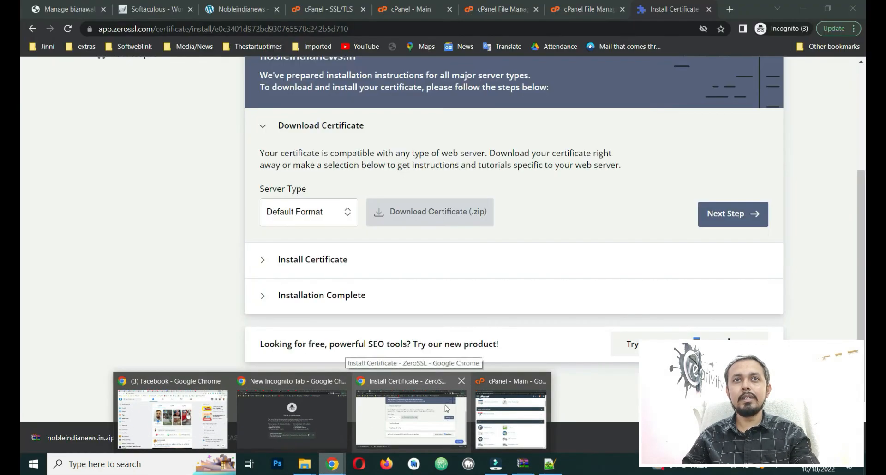
pyautogui.click(446, 408)
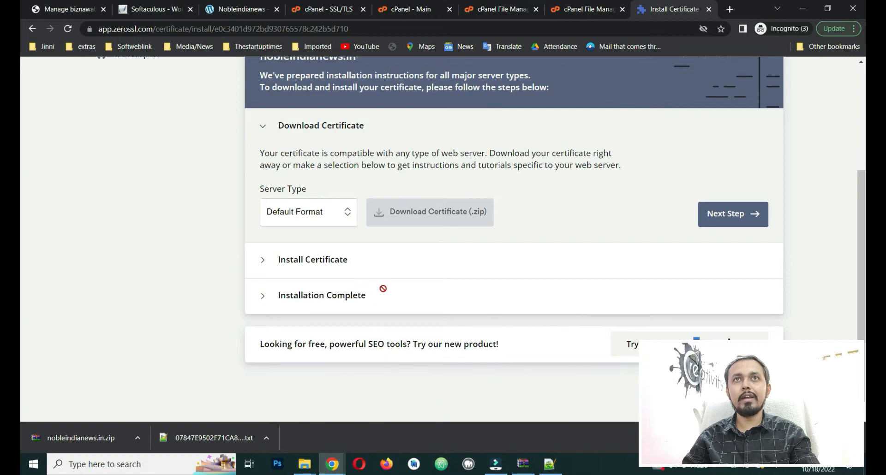
# Step: Paste the certificate text into cPanel's Certificate (CRT) field
pyautogui.click(316, 4)
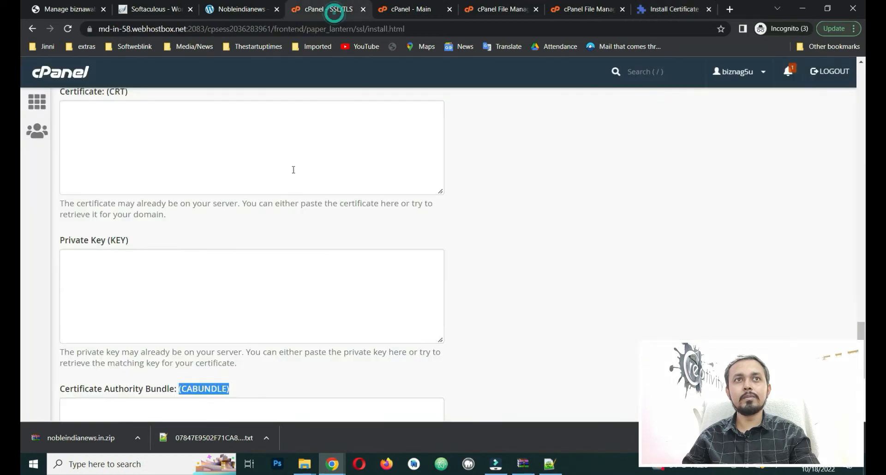
pyautogui.click(168, 144)
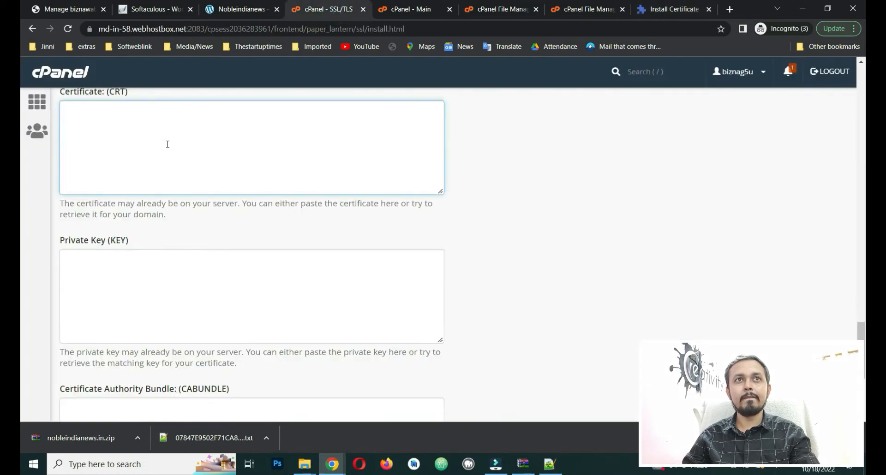
pyautogui.hotkey('ctrl', 'v')
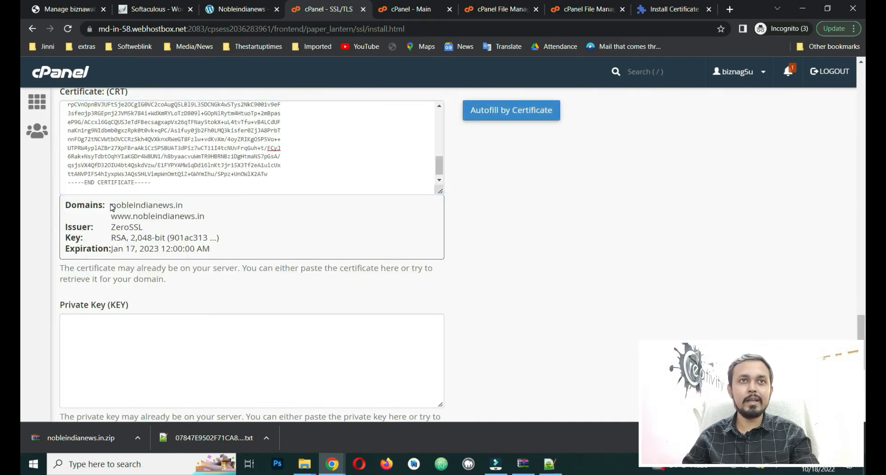
# Step: Verify the pasted certificate is issued by ZeroSSL and expires Jan 17, 2023
pyautogui.moveTo(141, 227); pyautogui.dragTo(168, 238)
pyautogui.moveTo(112, 249); pyautogui.dragTo(170, 252)
pyautogui.click(245, 247)
pyautogui.moveTo(111, 249); pyautogui.dragTo(150, 250)
pyautogui.click(239, 248)
pyautogui.scroll(-2, 249, 248)
pyautogui.click(199, 232)
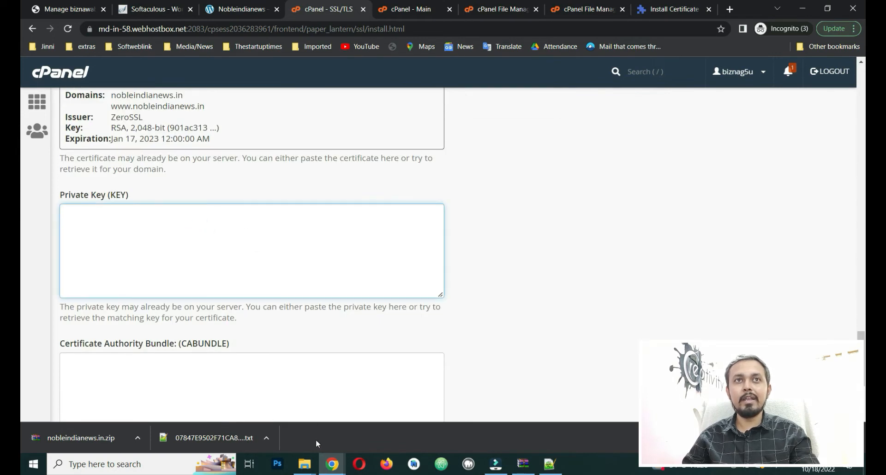
# Step: Copy the RSA key from private.key in Notepad++ and paste it into the Private Key (KEY) field
pyautogui.moveTo(310, 473)
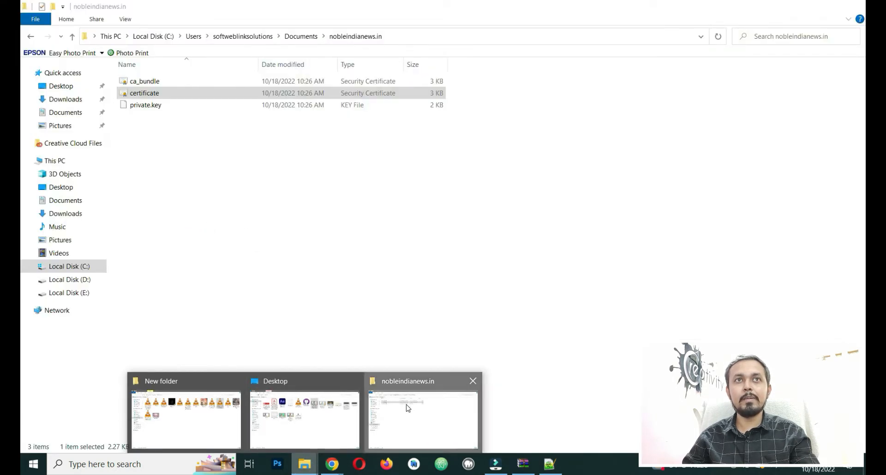
pyautogui.click(408, 408)
pyautogui.click(159, 105)
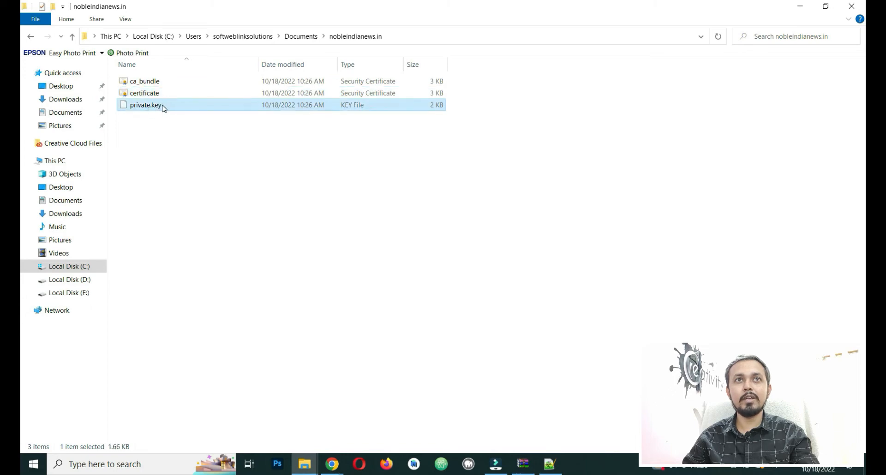
pyautogui.rightClick(163, 107)
pyautogui.click(202, 124)
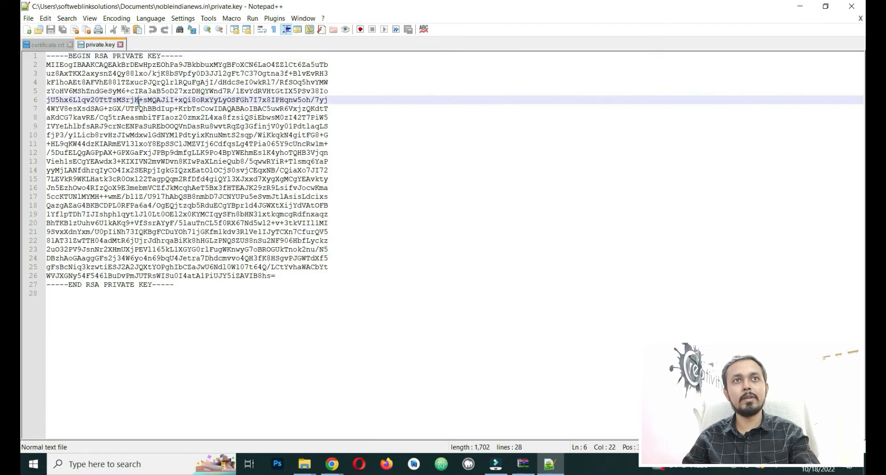
pyautogui.hotkey('ctrl', 'a')
pyautogui.click(146, 109)
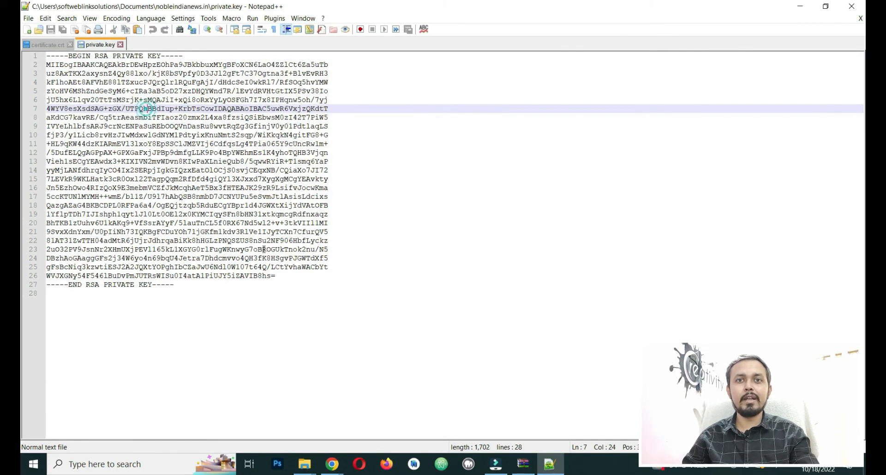
pyautogui.moveTo(325, 459)
pyautogui.click(397, 415)
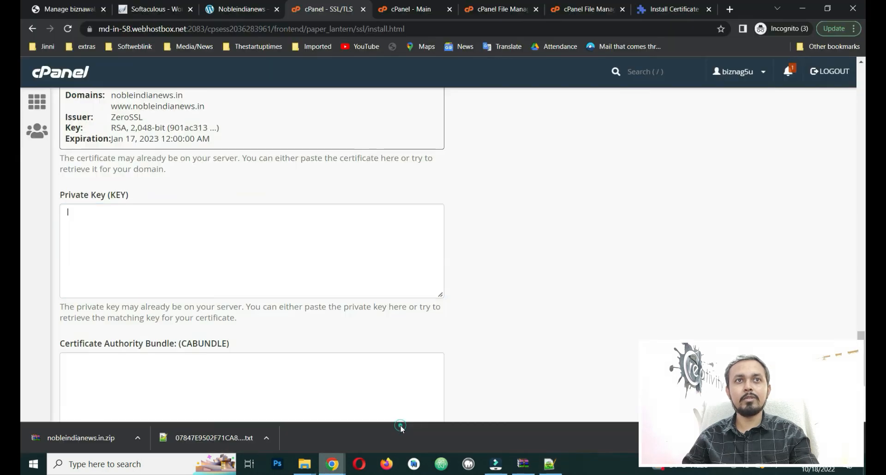
pyautogui.click(157, 231)
pyautogui.hotkey('ctrl', 'v')
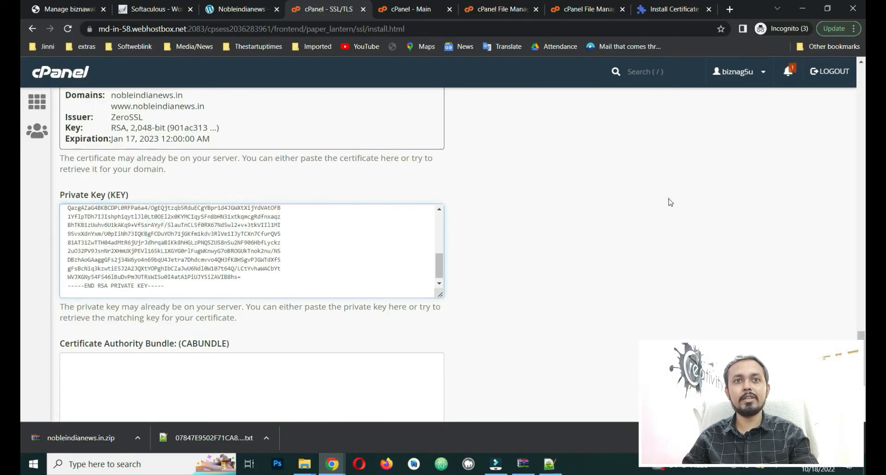
# Step: Open ca_bundle in Notepad++ and copy its full certificate text
pyautogui.scroll(-3, 670, 202)
pyautogui.moveTo(315, 461)
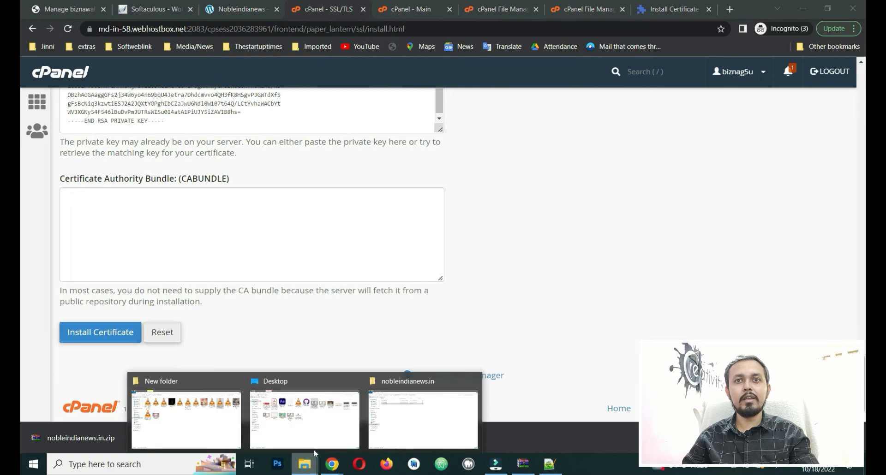
pyautogui.click(423, 417)
pyautogui.click(152, 83)
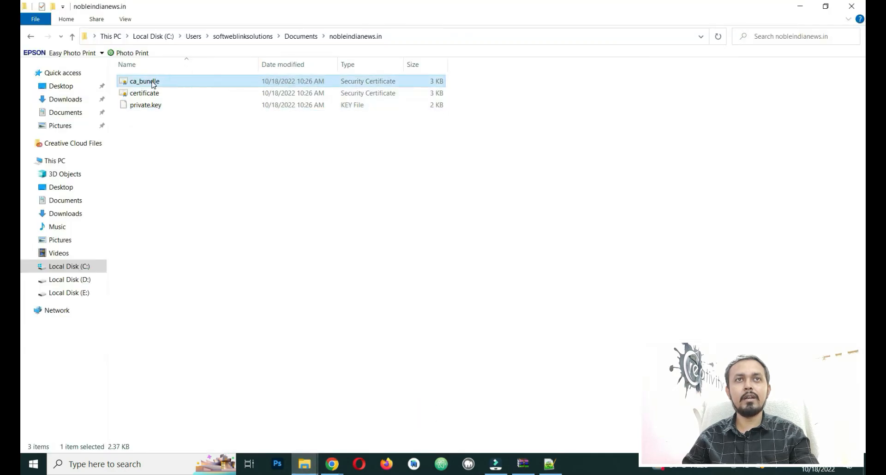
pyautogui.rightClick(169, 84)
pyautogui.click(203, 116)
pyautogui.click(232, 141)
pyautogui.hotkey('ctrl', 'a')
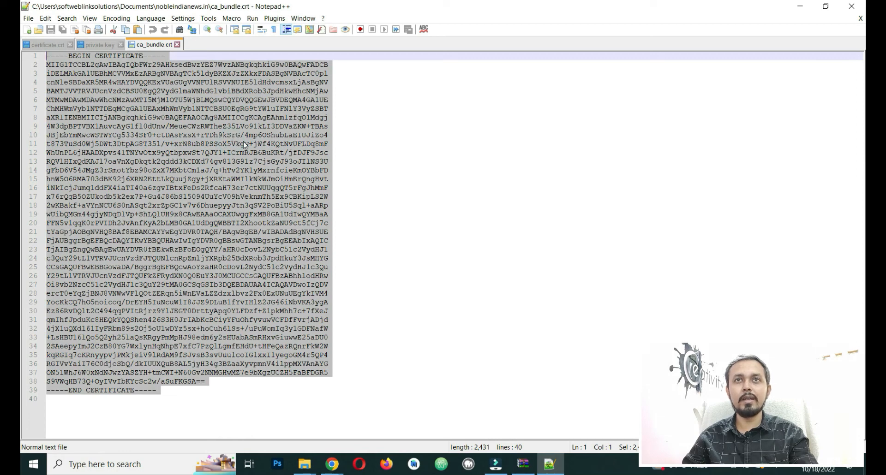
pyautogui.click(800, 6)
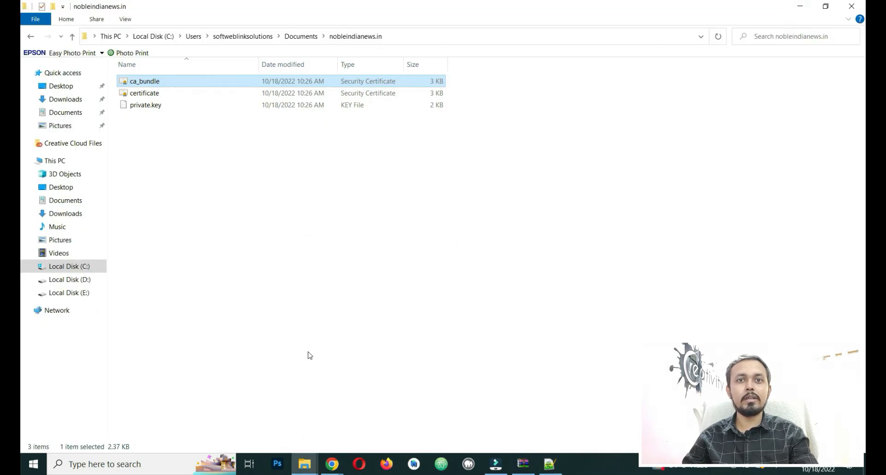
# Step: Paste the CA bundle into the CABUNDLE field and install the certificate
pyautogui.moveTo(332, 464)
pyautogui.click(407, 416)
pyautogui.click(238, 235)
pyautogui.hotkey('ctrl', 'v')
pyautogui.click(100, 333)
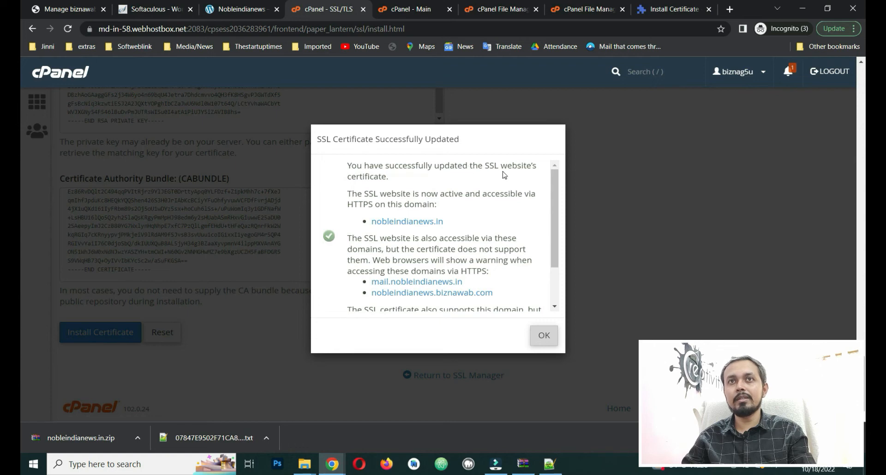
# Step: Acknowledge the install success and confirm the nobleindianews.in certificate details show issuer ZeroSSL
pyautogui.scroll(-3, 396, 237)
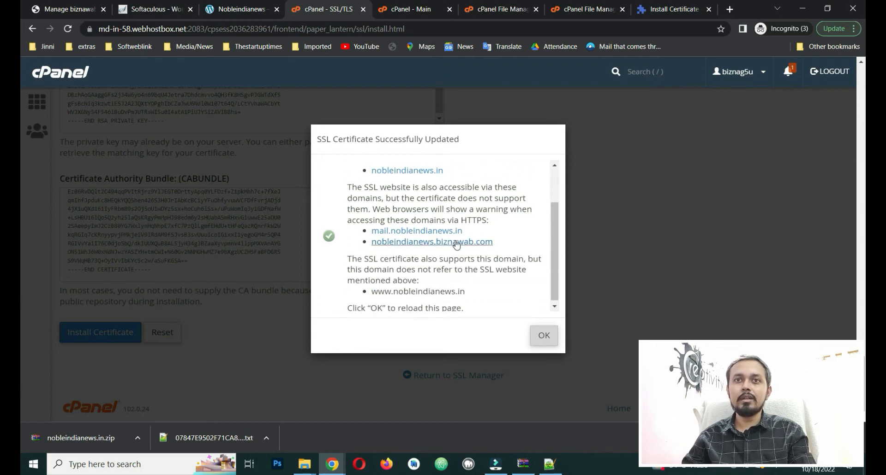
pyautogui.click(544, 331)
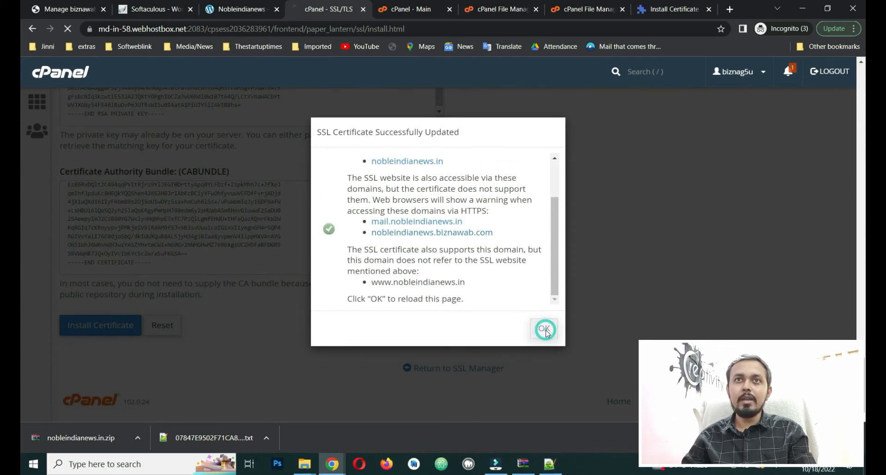
pyautogui.scroll(-15, 243, 310)
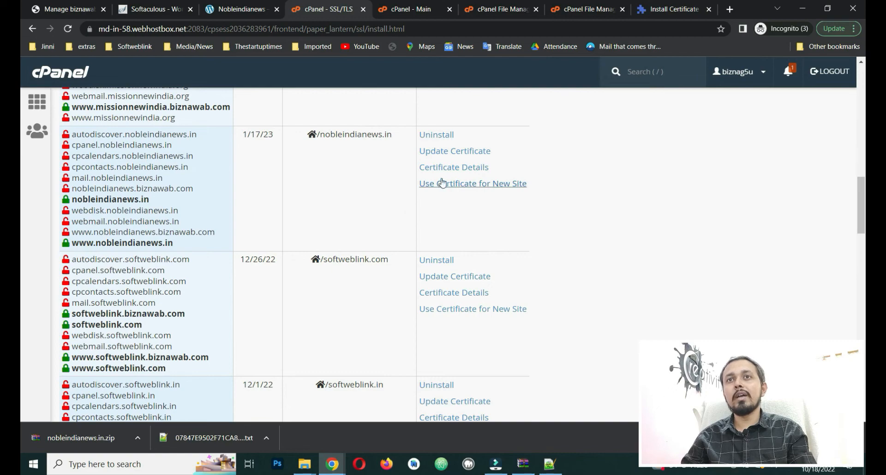
pyautogui.click(455, 168)
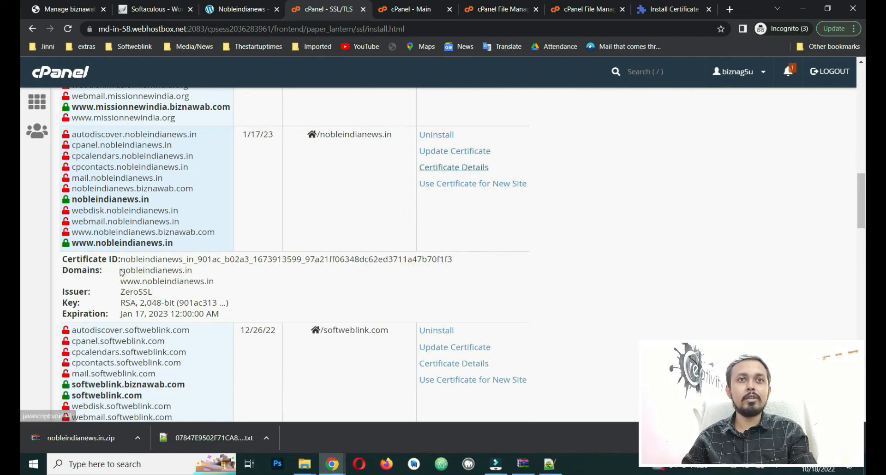
pyautogui.moveTo(119, 291); pyautogui.dragTo(176, 290)
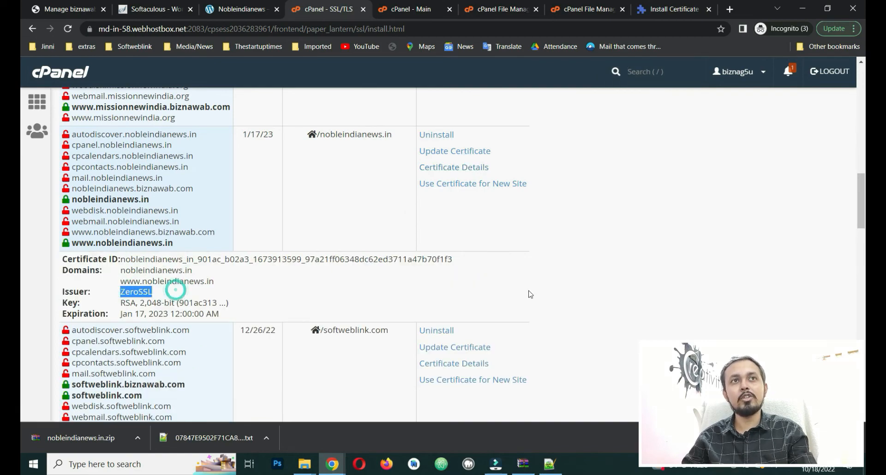
pyautogui.scroll(15, 579, 297)
pyautogui.click(67, 80)
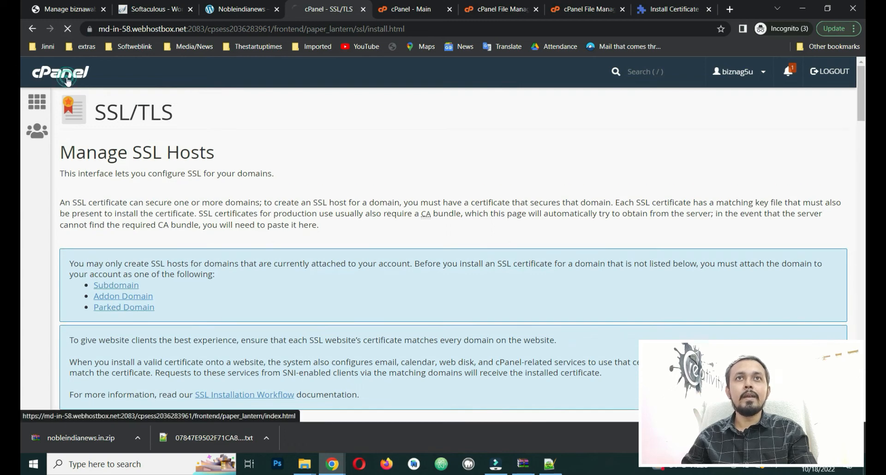
# Step: Open WordPress Manager by Softaculous for the nobleindianews.in installation
pyautogui.click(227, 12)
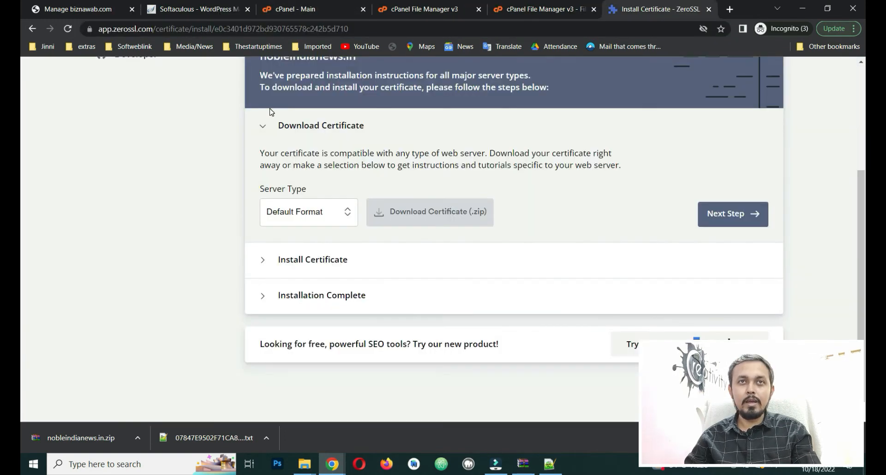
pyautogui.click(197, 5)
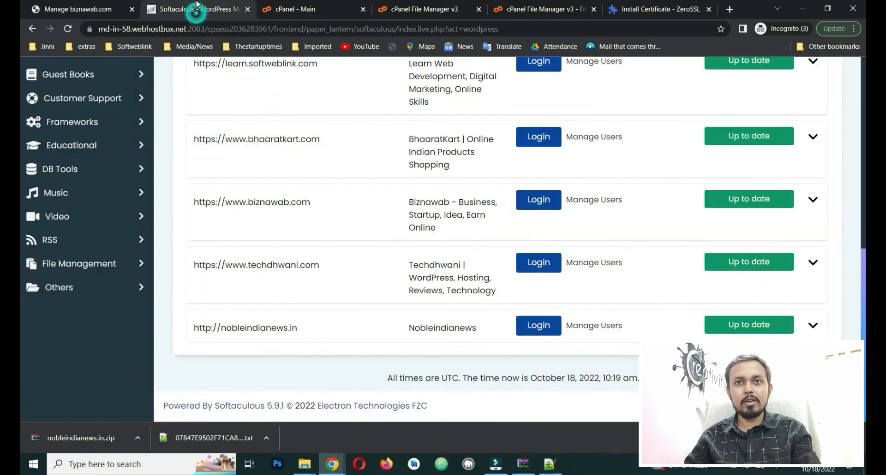
pyautogui.click(811, 326)
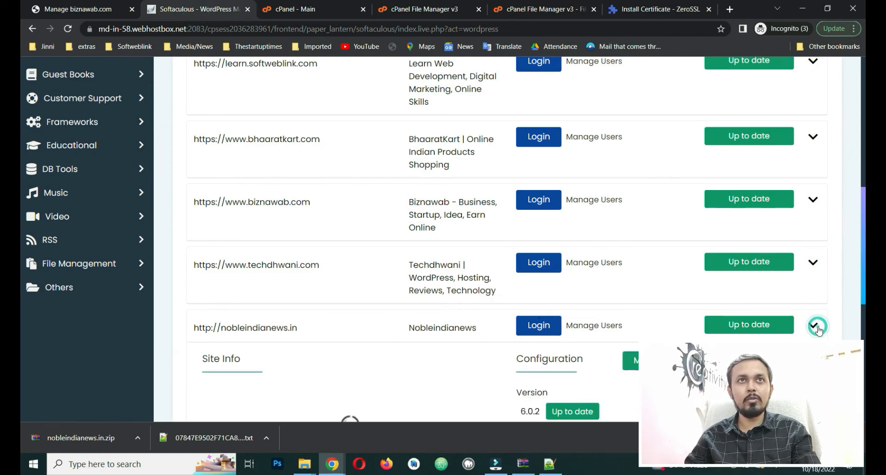
pyautogui.scroll(5, 295, 201)
pyautogui.scroll(3, 291, 201)
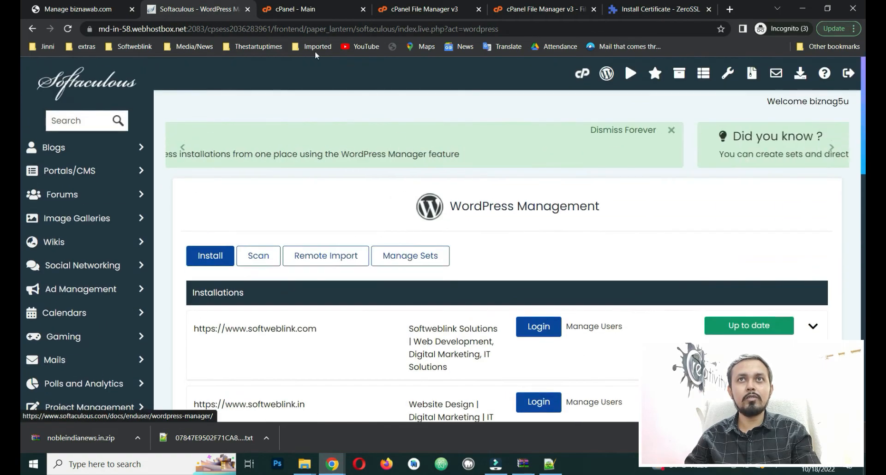
pyautogui.click(295, 10)
pyautogui.scroll(-5, 210, 283)
pyautogui.scroll(-15, 210, 283)
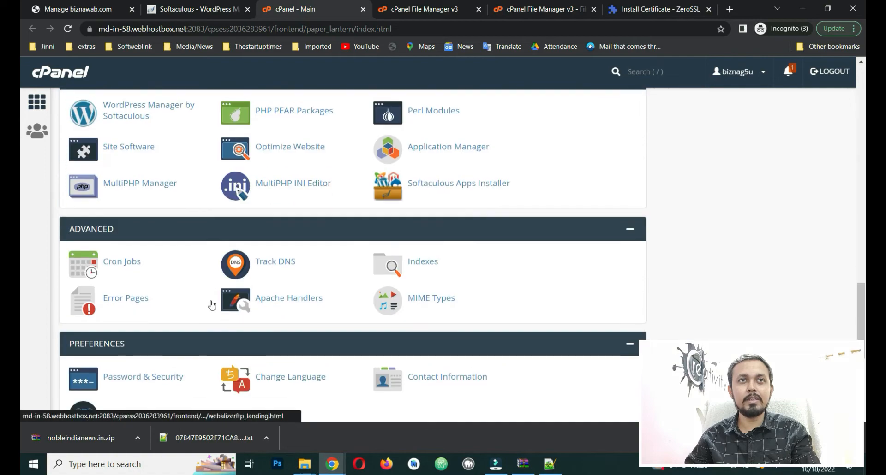
pyautogui.scroll(5, 211, 300)
pyautogui.click(137, 144)
pyautogui.scroll(-1, 457, 292)
pyautogui.scroll(-20, 459, 296)
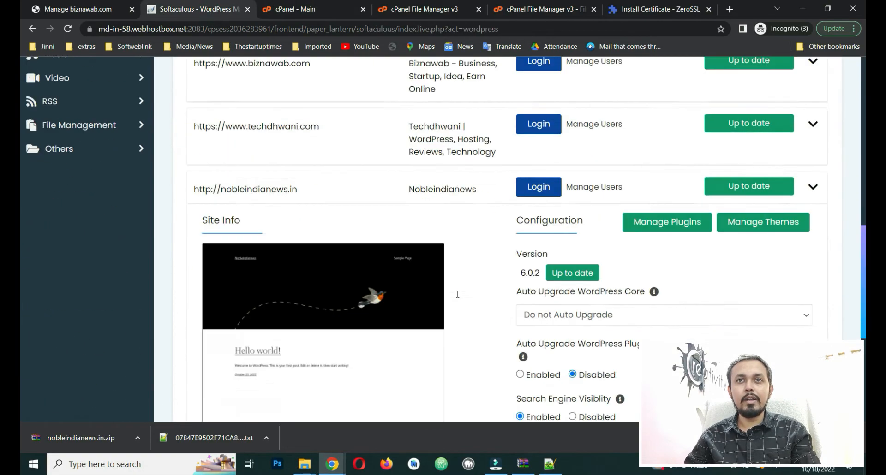
pyautogui.scroll(4, 485, 297)
pyautogui.scroll(-3, 524, 290)
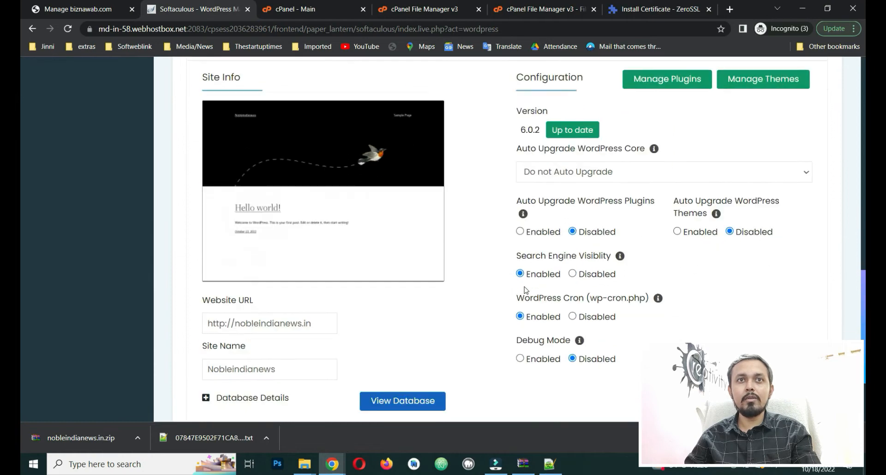
pyautogui.click(232, 257)
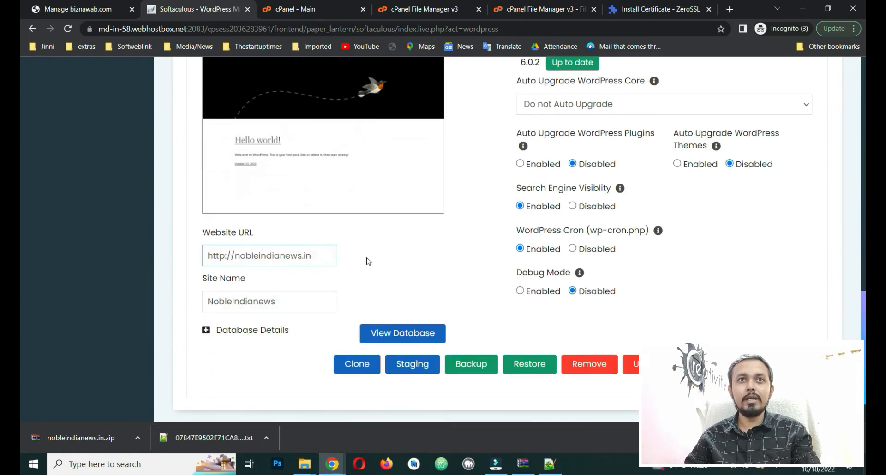
pyautogui.click(223, 257)
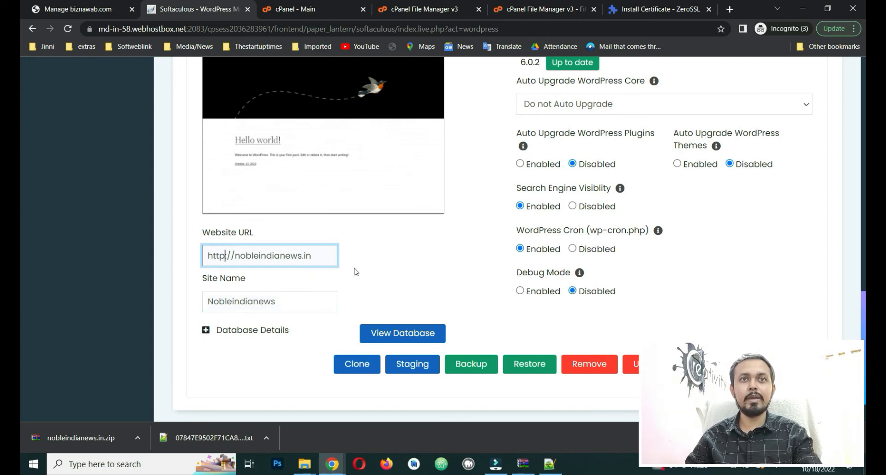
pyautogui.write('s')
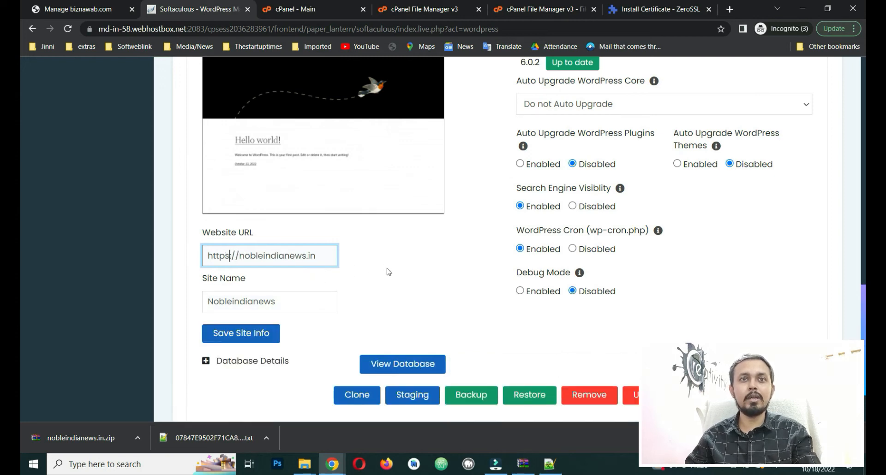
pyautogui.click(256, 333)
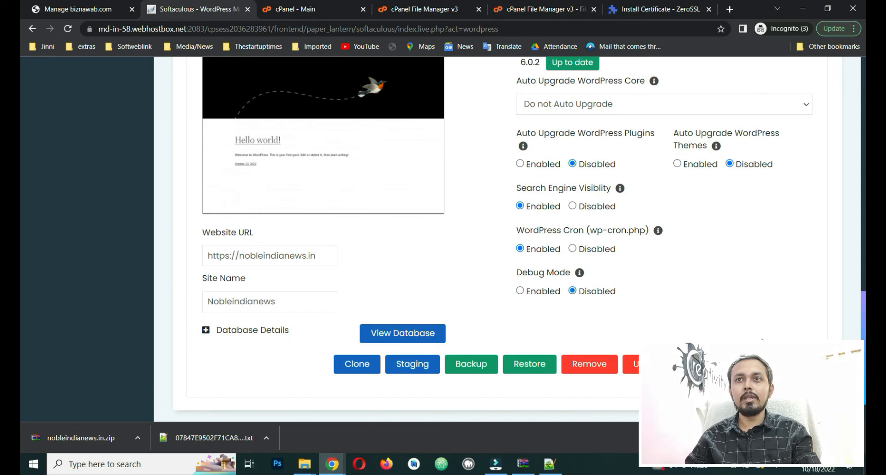
pyautogui.scroll(-1, 507, 333)
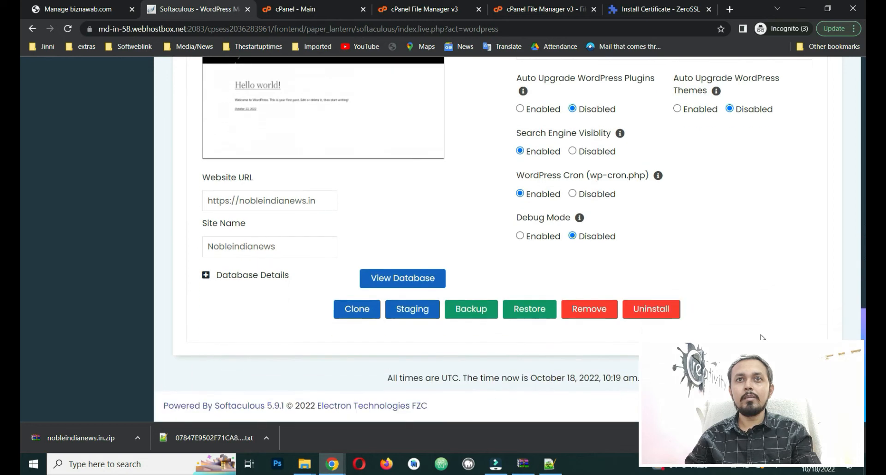
pyautogui.tripleClick(274, 200)
pyautogui.rightClick(274, 200)
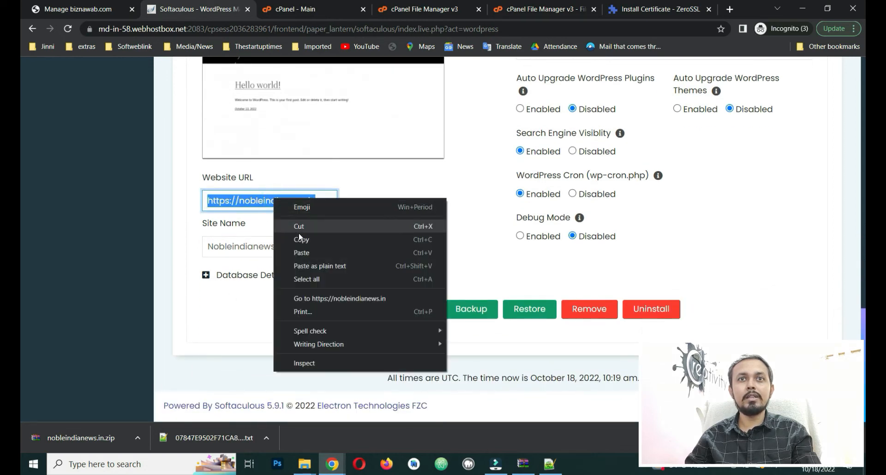
pyautogui.click(323, 299)
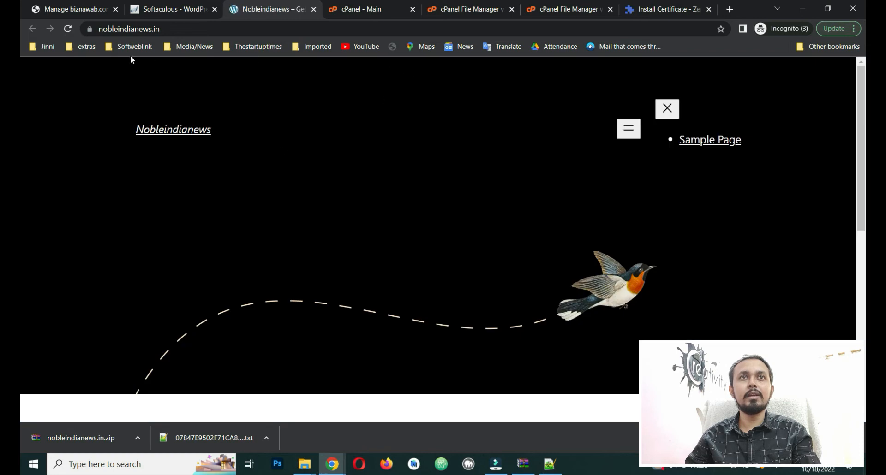
# Step: Confirm through the lock icon that the connection is secure and the certificate is valid
pyautogui.click(91, 32)
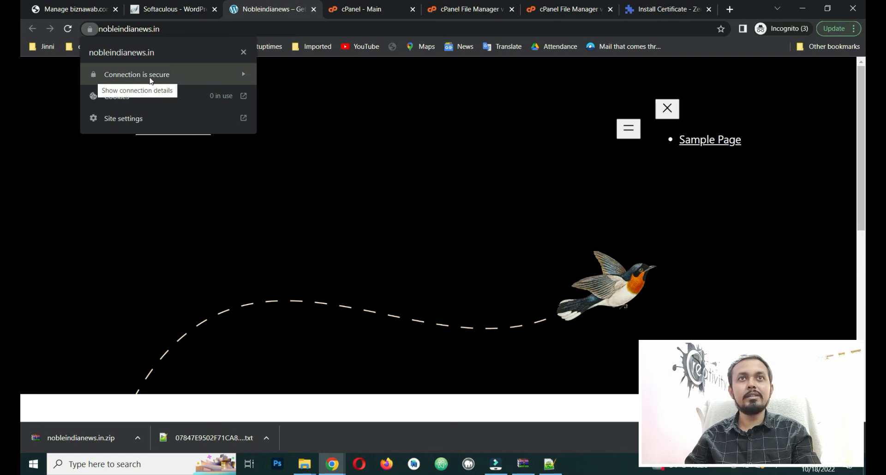
pyautogui.click(236, 79)
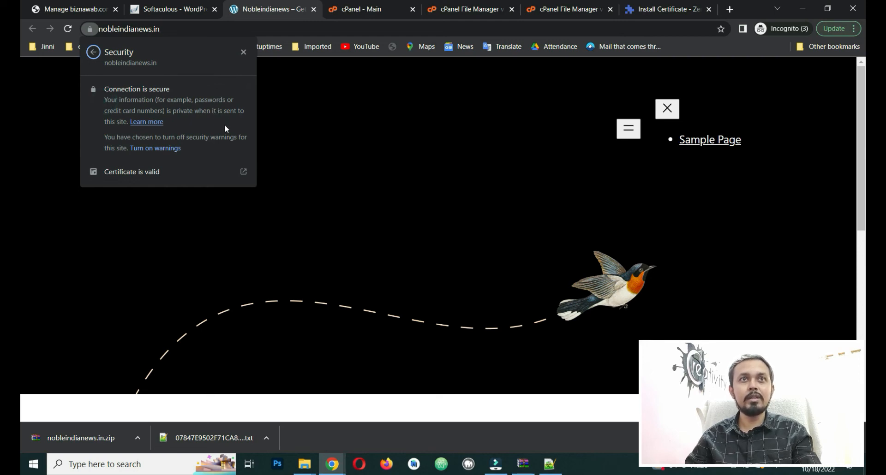
pyautogui.click(149, 175)
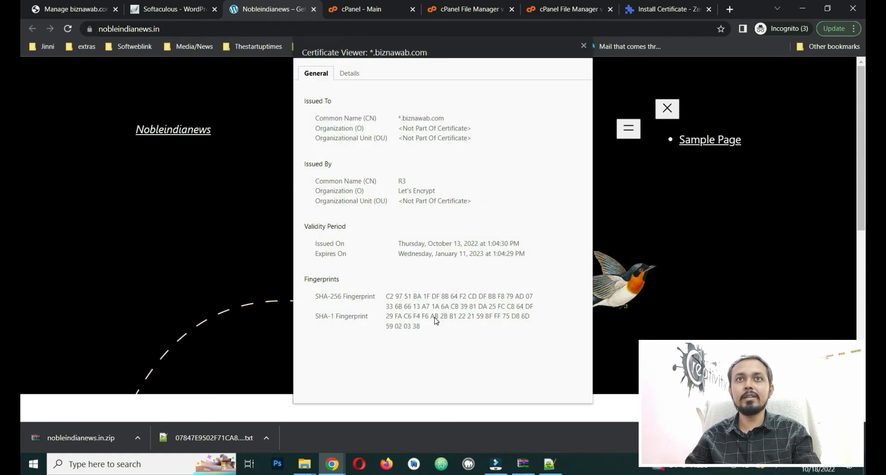
pyautogui.click(584, 45)
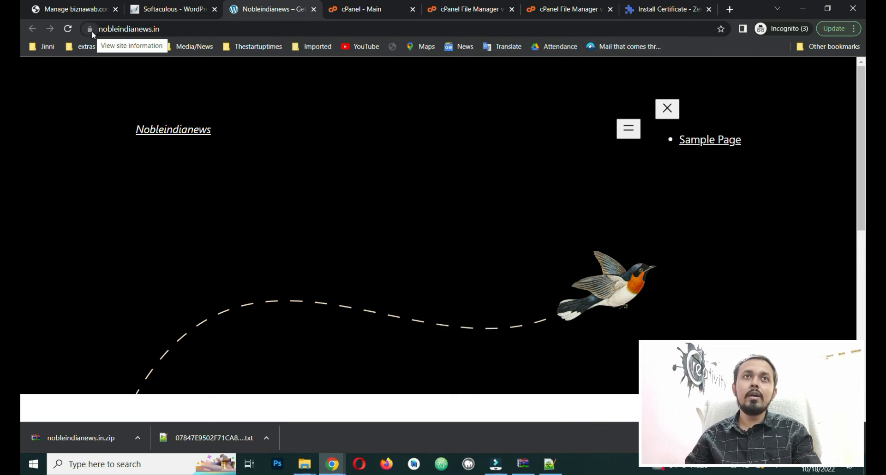
pyautogui.click(230, 31)
pyautogui.click(230, 30)
# Step: Log in to the nobleindianews.in WordPress admin from Softaculous
pyautogui.click(207, 12)
pyautogui.scroll(3, 614, 268)
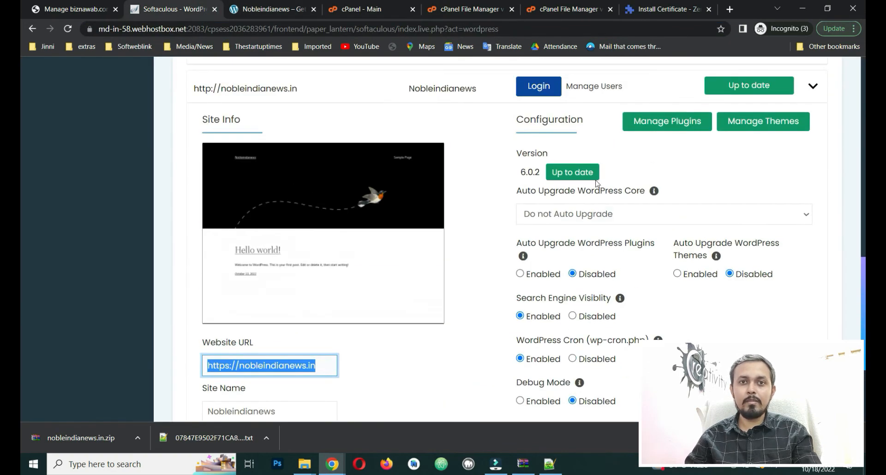
pyautogui.scroll(4, 511, 226)
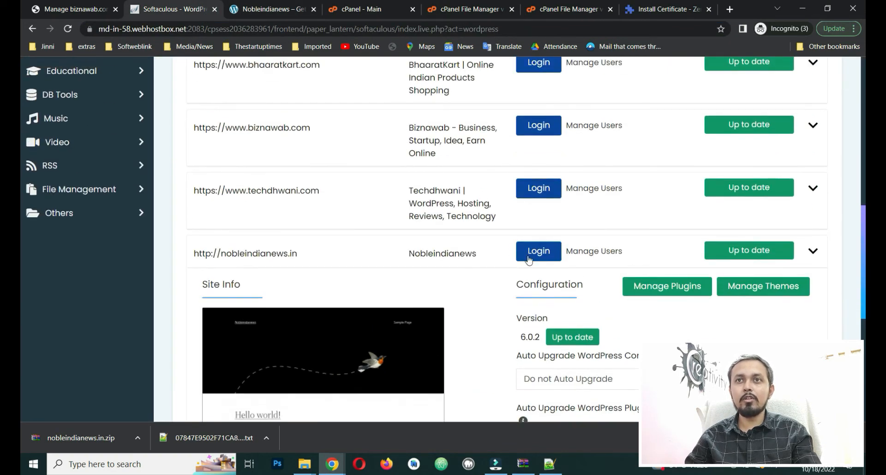
pyautogui.click(544, 252)
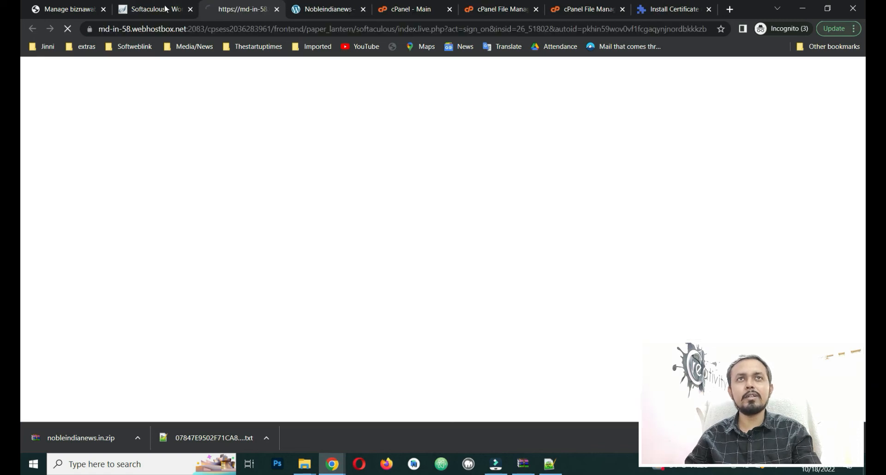
# Step: Load /wp-admin on the live site and check the dashboard connection is secure
pyautogui.click(321, 13)
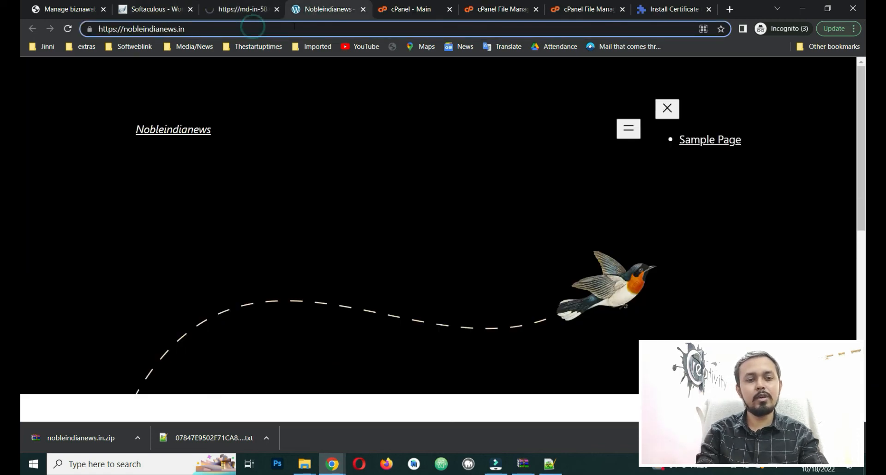
pyautogui.write('/wp-admin')
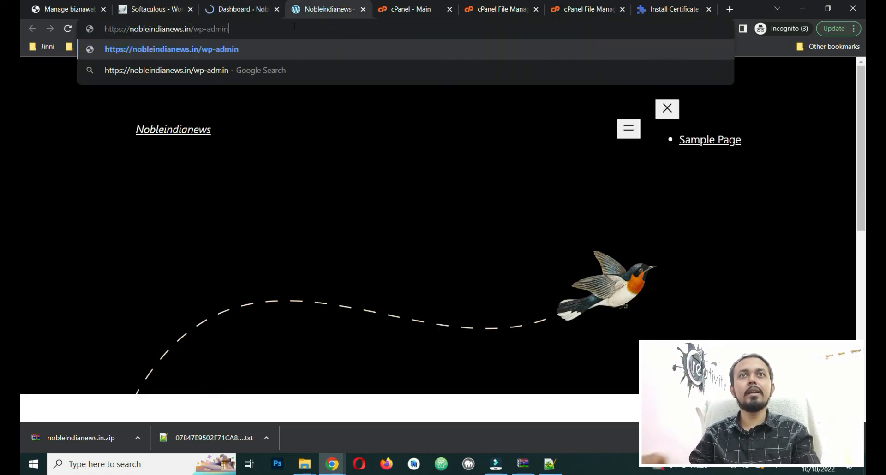
pyautogui.press('Return')
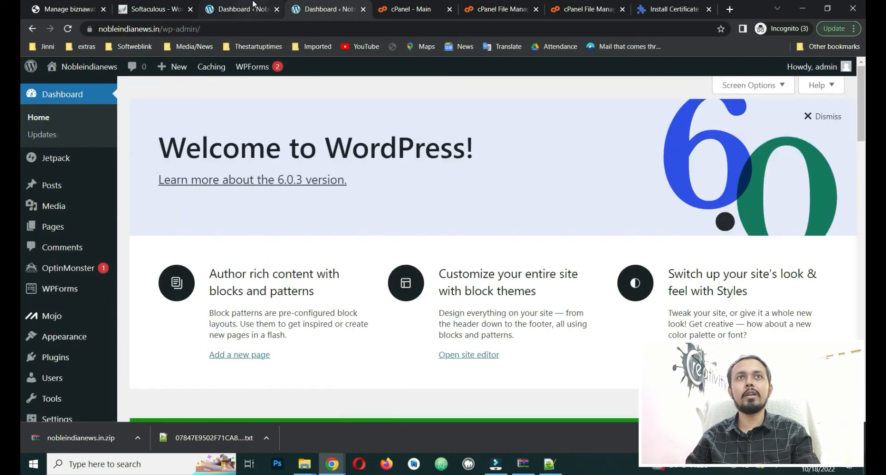
pyautogui.click(253, 5)
pyautogui.click(90, 29)
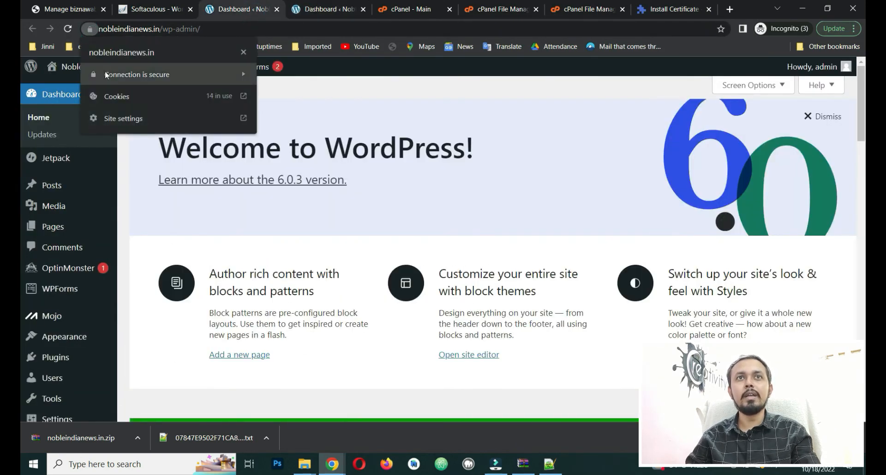
pyautogui.scroll(-5, 415, 231)
pyautogui.scroll(-5, 416, 231)
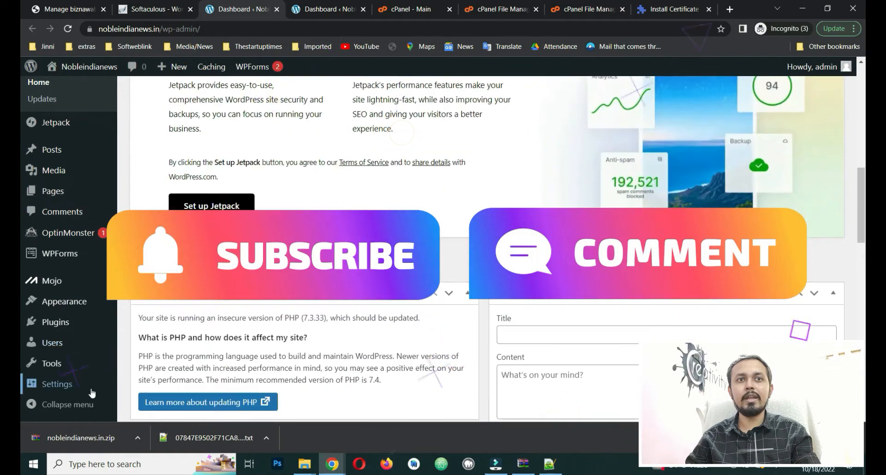
# Step: Open Settings > General and inspect the https in the WordPress Address and Site Address fields
pyautogui.moveTo(69, 384)
pyautogui.click(138, 285)
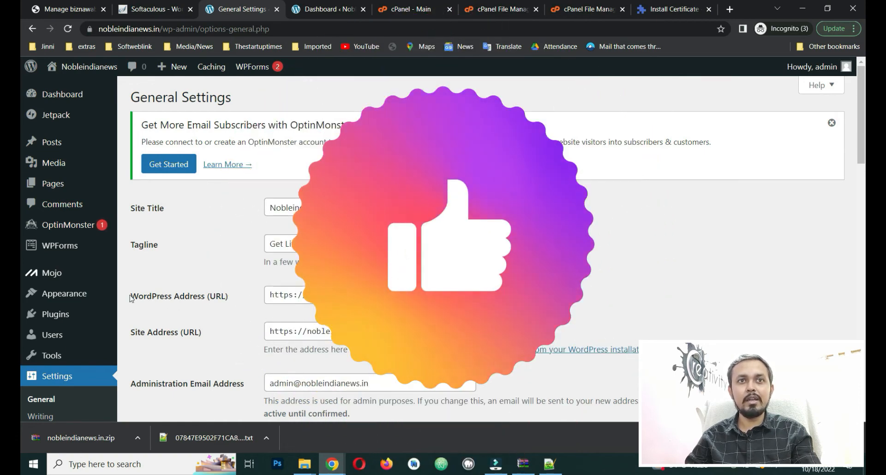
pyautogui.moveTo(129, 297); pyautogui.dragTo(224, 300)
pyautogui.moveTo(215, 334); pyautogui.dragTo(141, 337)
pyautogui.click(231, 343)
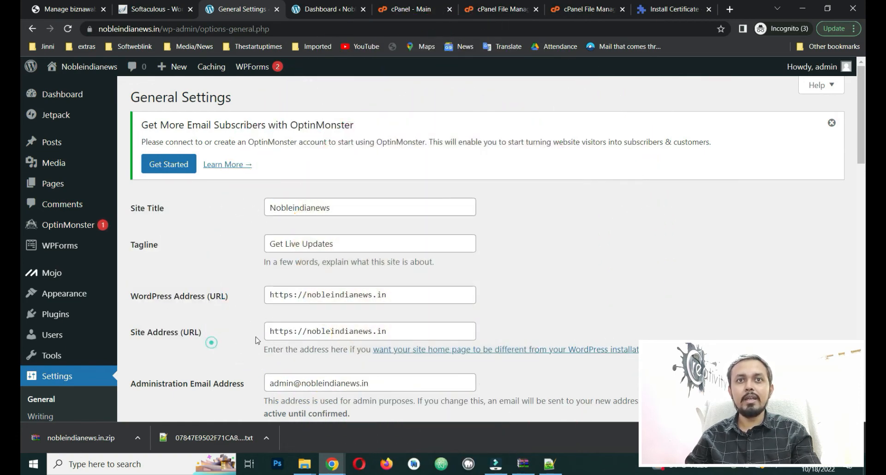
pyautogui.moveTo(270, 331); pyautogui.dragTo(293, 334)
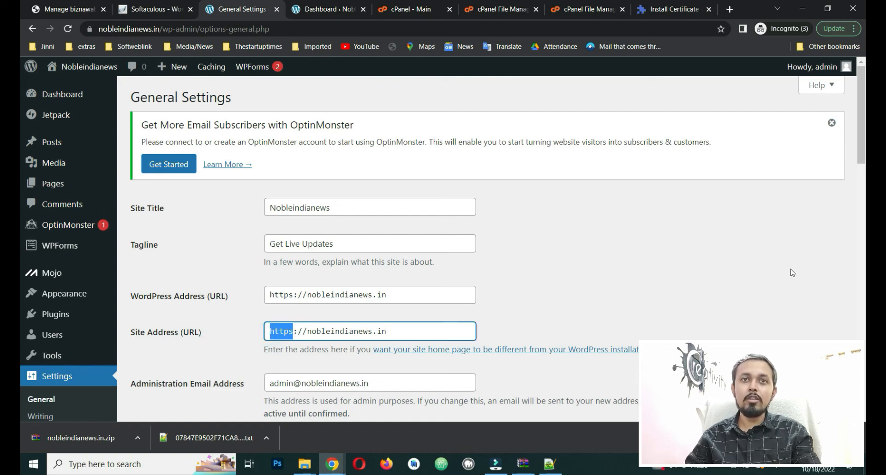
pyautogui.click(290, 331)
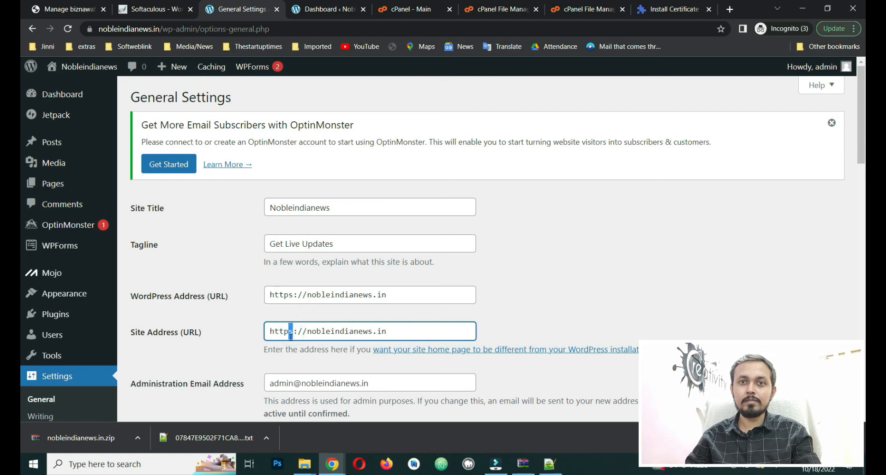
pyautogui.moveTo(290, 331); pyautogui.dragTo(294, 332)
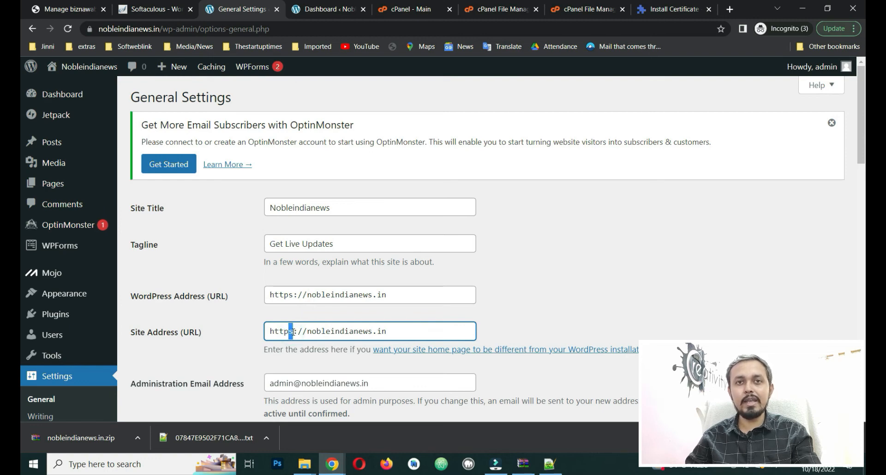
pyautogui.click(654, 261)
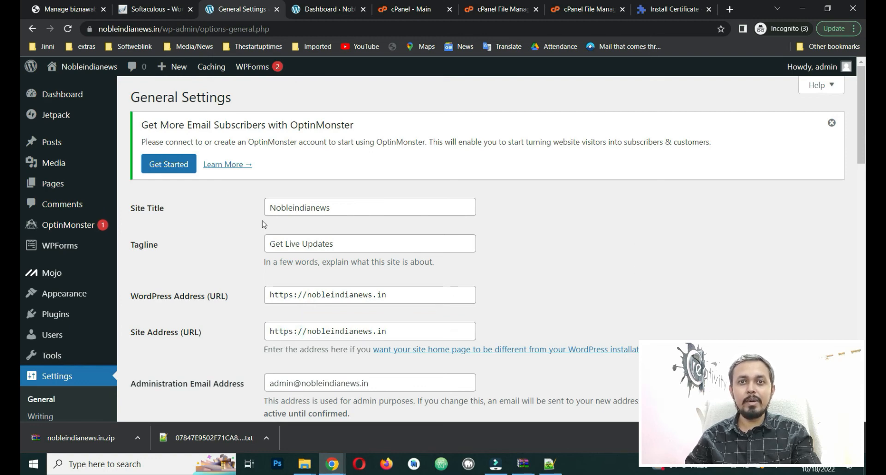